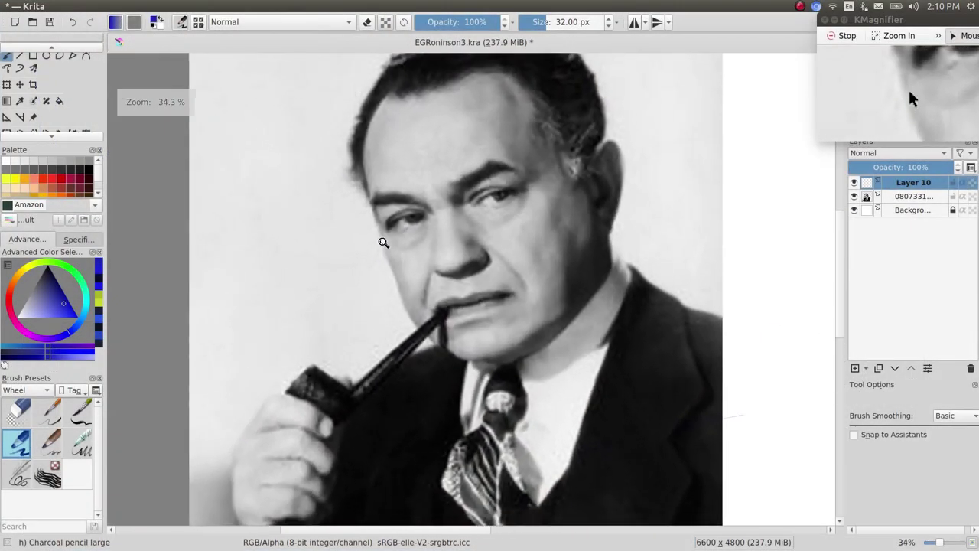
- Zoom in to about 45% around the face in the reference photo
left_click_drag(383, 243, 398, 273)
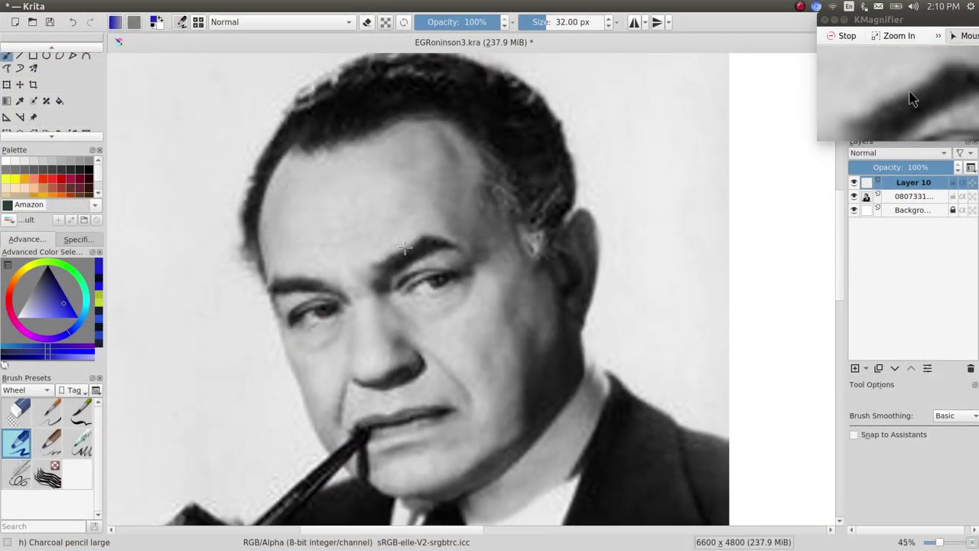
- Trace the face side to the chin, hair outline, ear and jaw in blue on Layer 10
left_click_drag(398, 273, 403, 254)
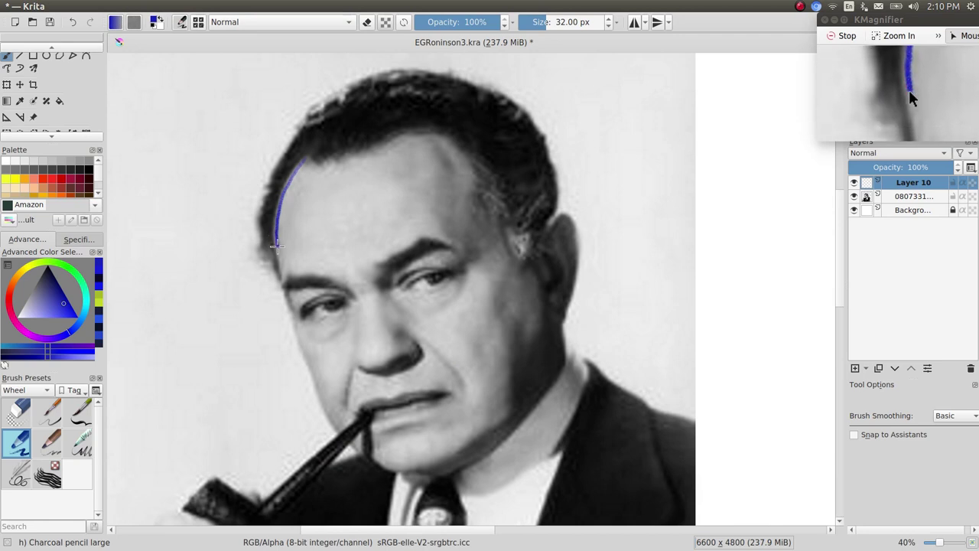
key("ctrl+z")
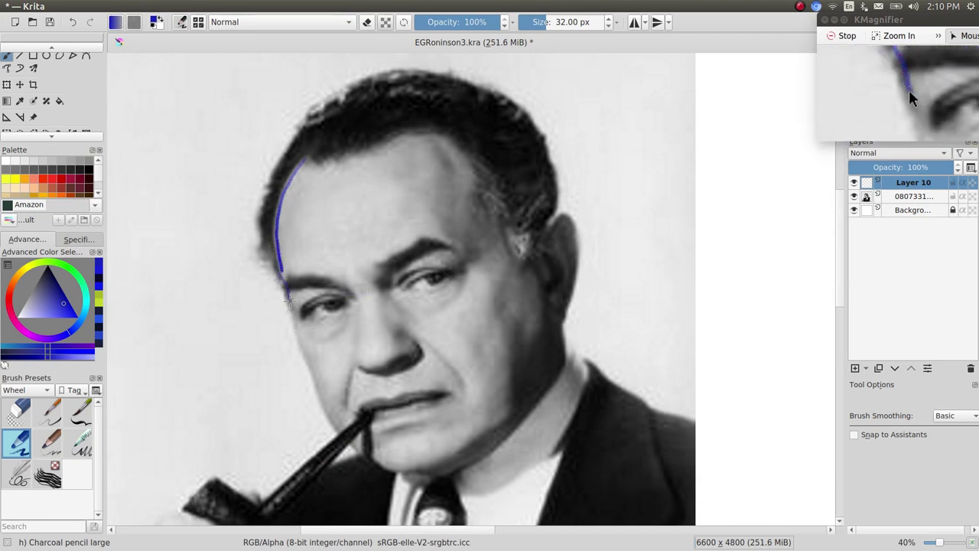
key("ctrl+z")
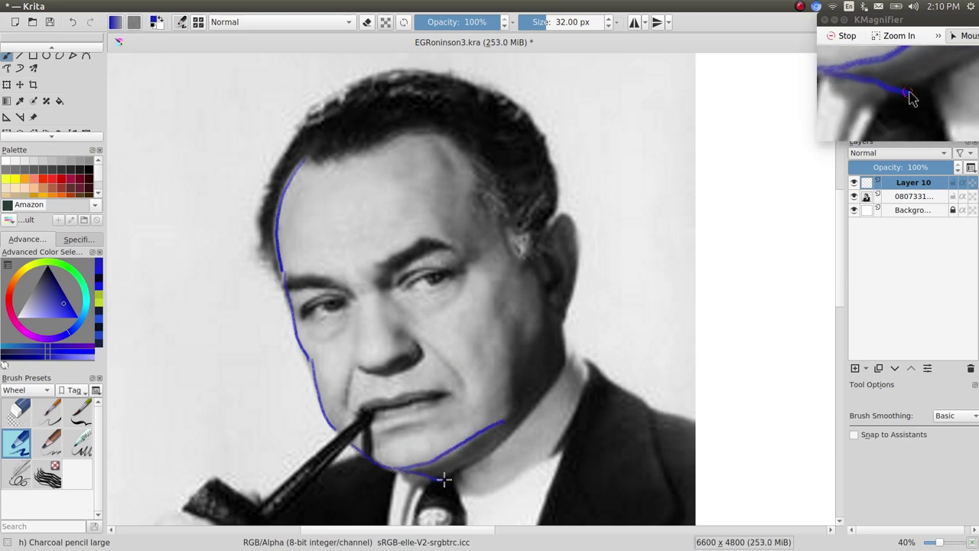
mouse_move(303, 159)
left_mouse_down()
mouse_move(397, 138)
mouse_move(521, 259)
left_mouse_up()
left_click_drag(251, 207, 406, 71)
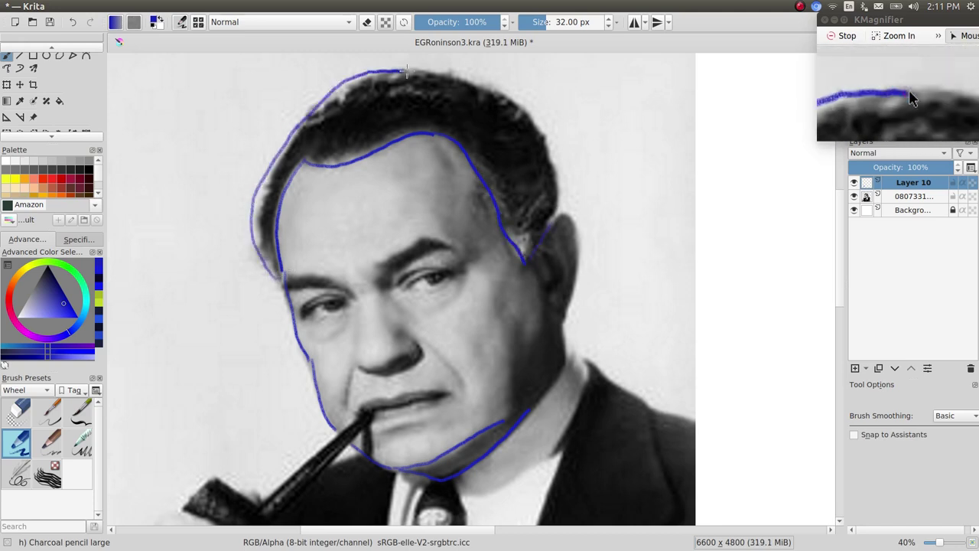
left_click_drag(545, 123, 544, 258)
left_click_drag(572, 217, 564, 323)
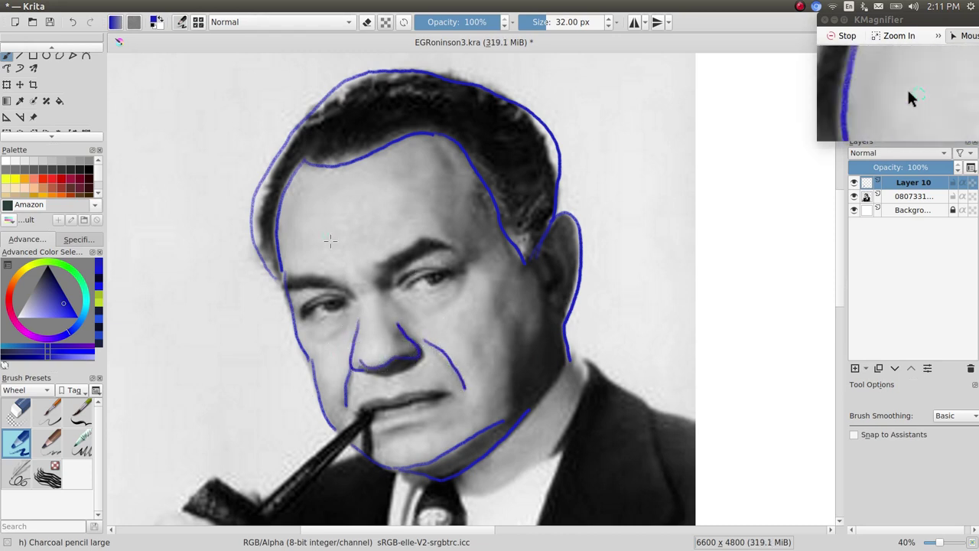
- Trace the left eyebrow and both eyes' upper and lower lids in blue
mouse_move(316, 221)
left_mouse_down()
mouse_move(590, 183)
mouse_move(526, 185)
mouse_move(464, 241)
mouse_move(571, 203)
left_mouse_up()
mouse_move(243, 261)
left_mouse_down()
mouse_move(360, 269)
mouse_move(386, 315)
mouse_move(251, 296)
mouse_move(366, 296)
left_mouse_up()
key("ctrl+z")
mouse_move(482, 284)
left_mouse_down()
mouse_move(498, 234)
mouse_move(580, 233)
left_mouse_up()
left_click_drag(509, 274, 581, 265)
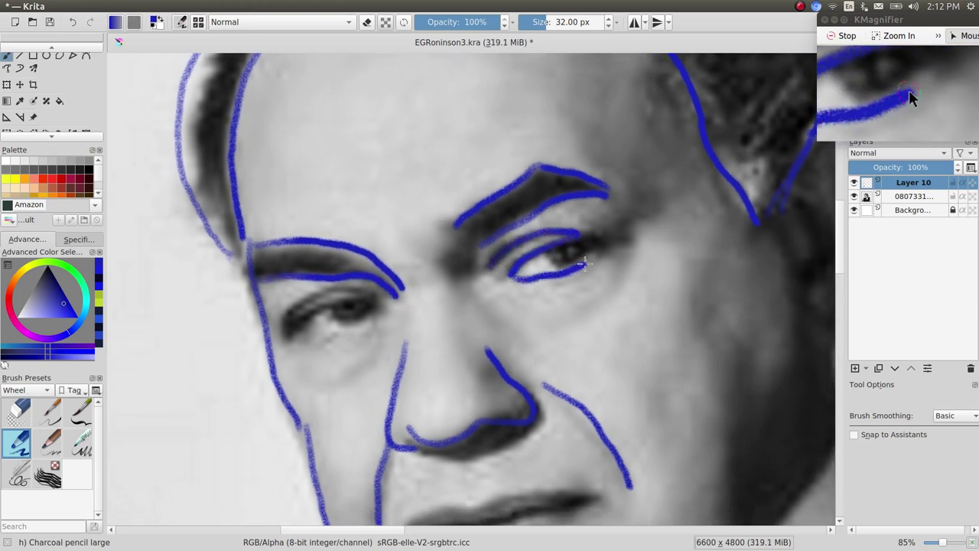
mouse_move(285, 310)
left_mouse_down()
mouse_move(372, 291)
mouse_move(284, 324)
mouse_move(350, 323)
mouse_move(362, 298)
left_mouse_up()
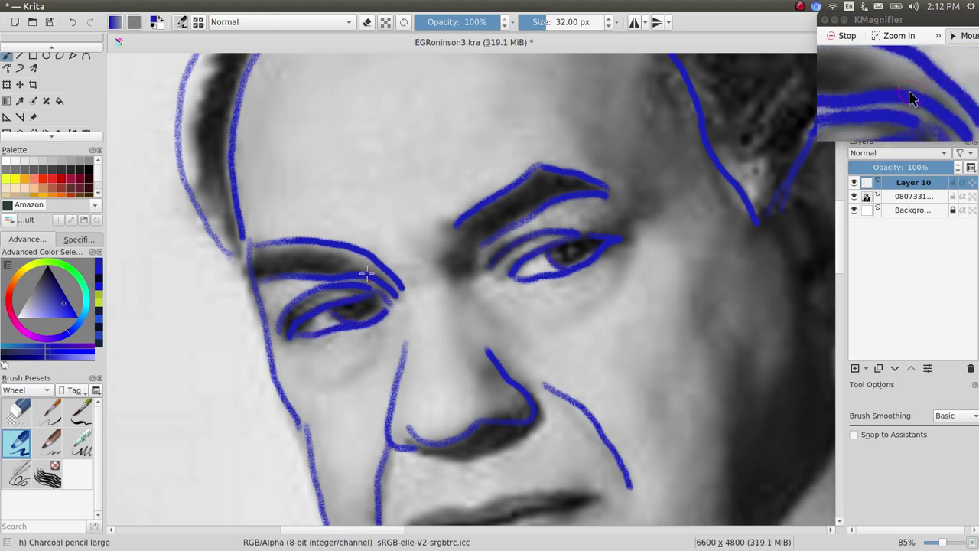
scroll(366, 274, "down", 2)
scroll(366, 273, "down", 2)
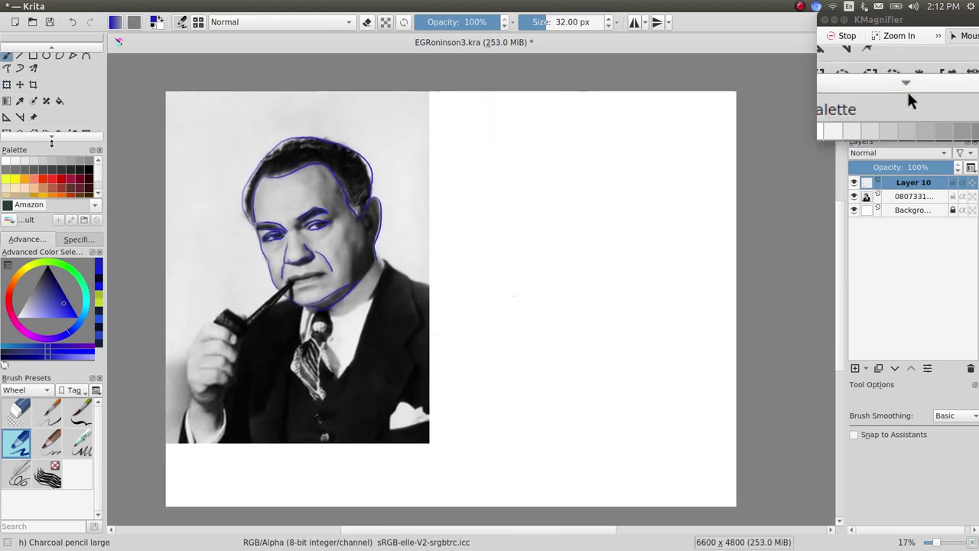
- Move the traced head off the photo to the blank page on the right, then deselect
left_click(7, 124)
mouse_move(202, 107)
left_mouse_down()
mouse_move(380, 309)
mouse_move(420, 331)
left_mouse_up()
left_click(20, 74)
left_click_drag(307, 215, 525, 211)
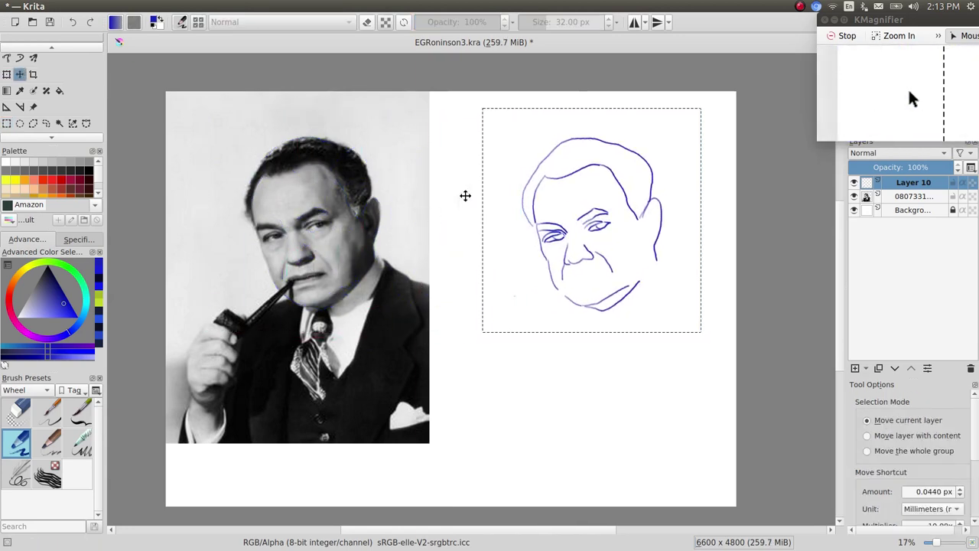
key("b")
key("ctrl+shift+a")
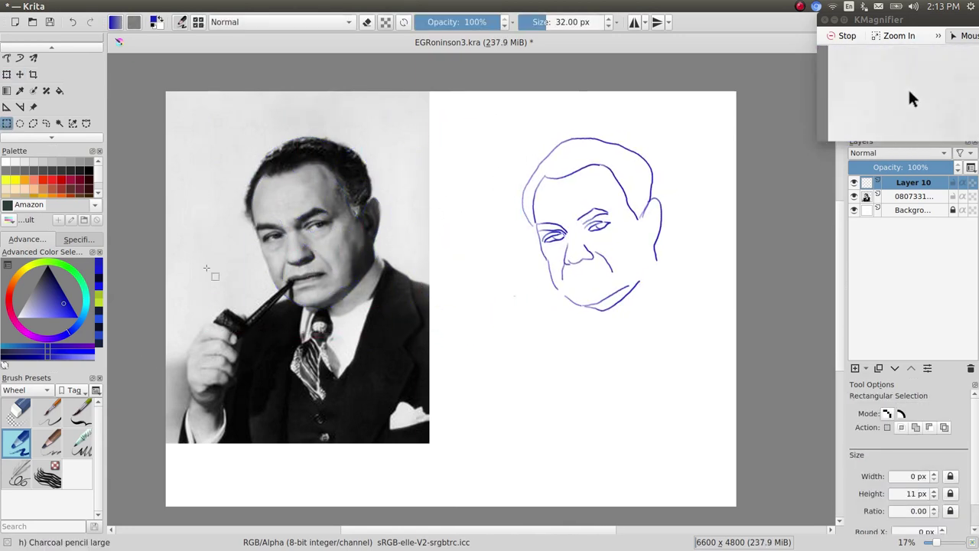
scroll(611, 200, "up", 2)
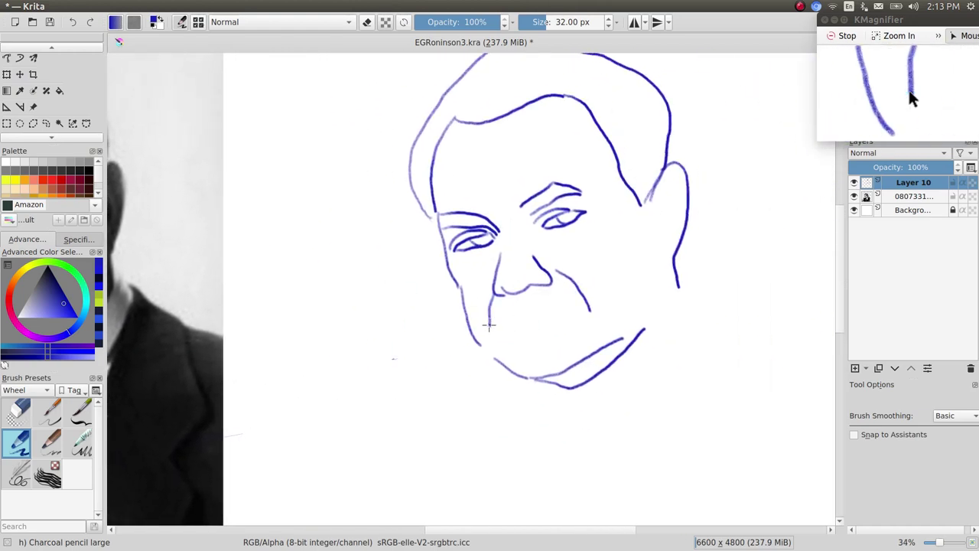
- Draw the mouth line below the nose and the upper lip line
left_click_drag(514, 327, 591, 312)
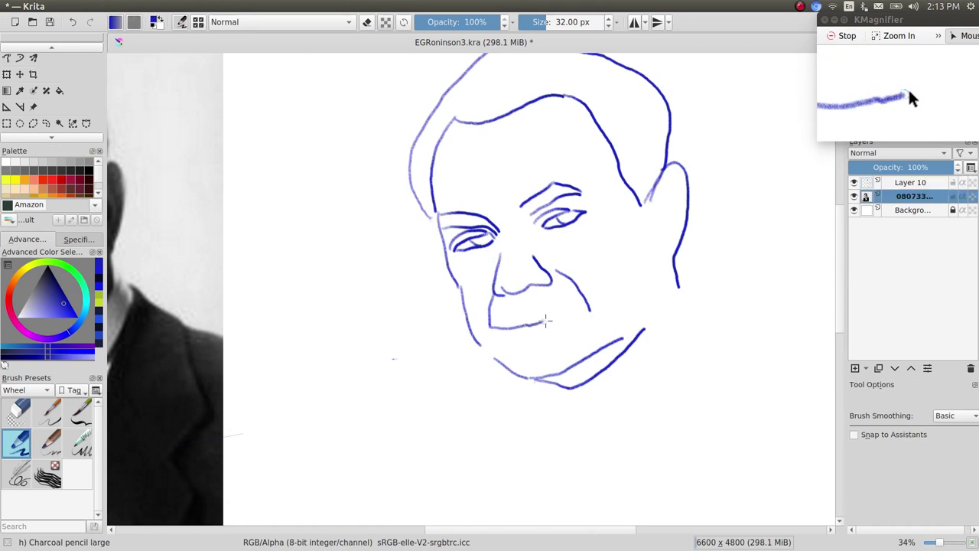
mouse_move(500, 327)
left_mouse_down()
mouse_move(482, 328)
mouse_move(525, 334)
mouse_move(601, 316)
left_mouse_up()
key("Page_Down")
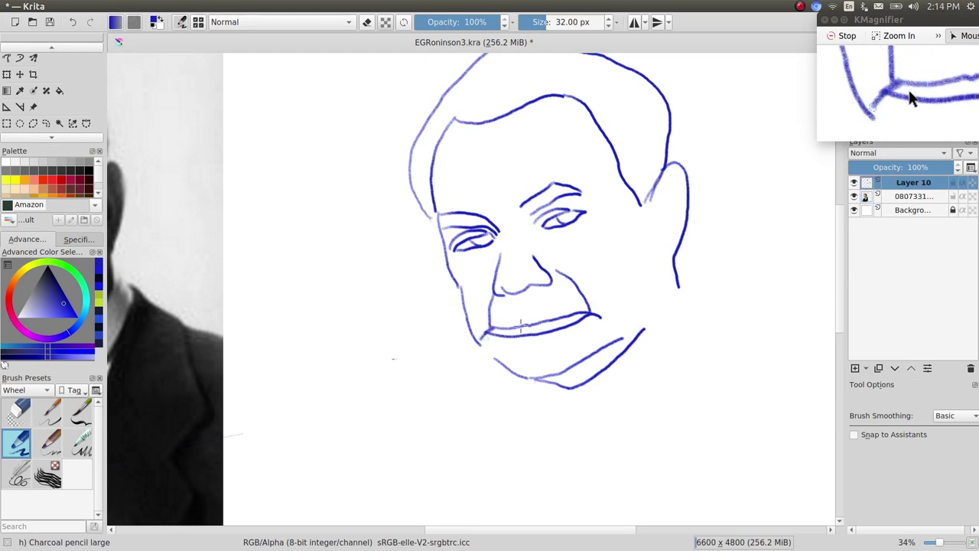
mouse_move(489, 329)
left_mouse_down()
mouse_move(599, 321)
mouse_move(536, 319)
left_mouse_up()
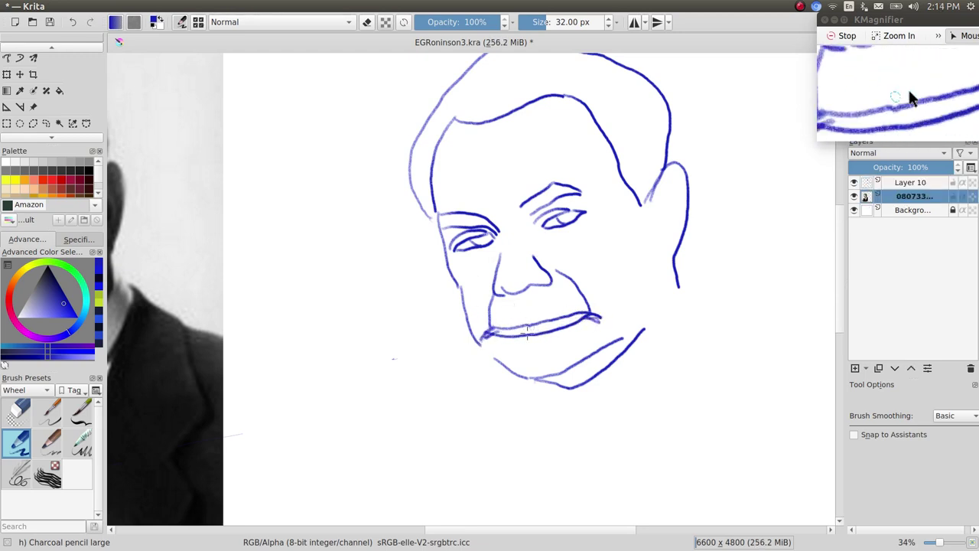
key("Page_Up")
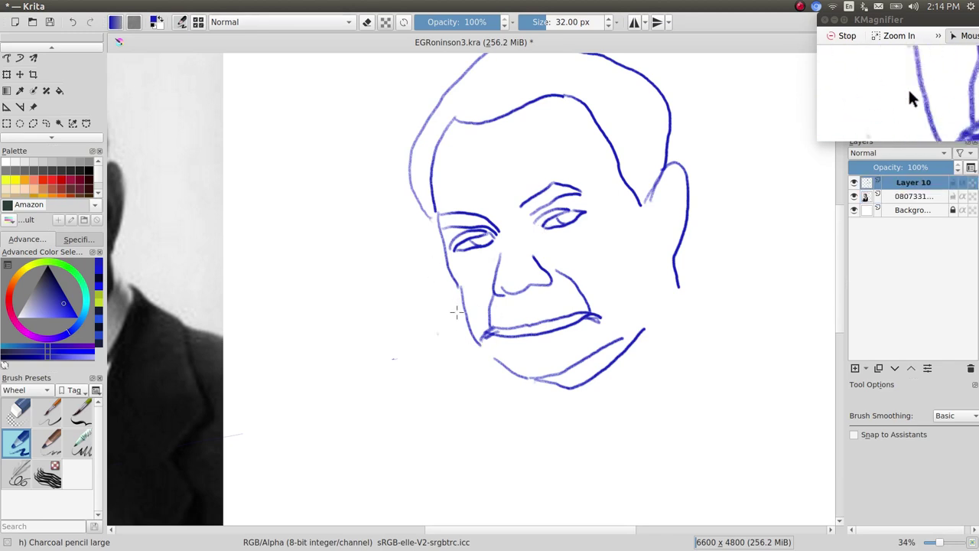
left_click_drag(485, 335, 522, 331)
- Redraw the lower lip line and add a short line beneath it
key("Page_Down")
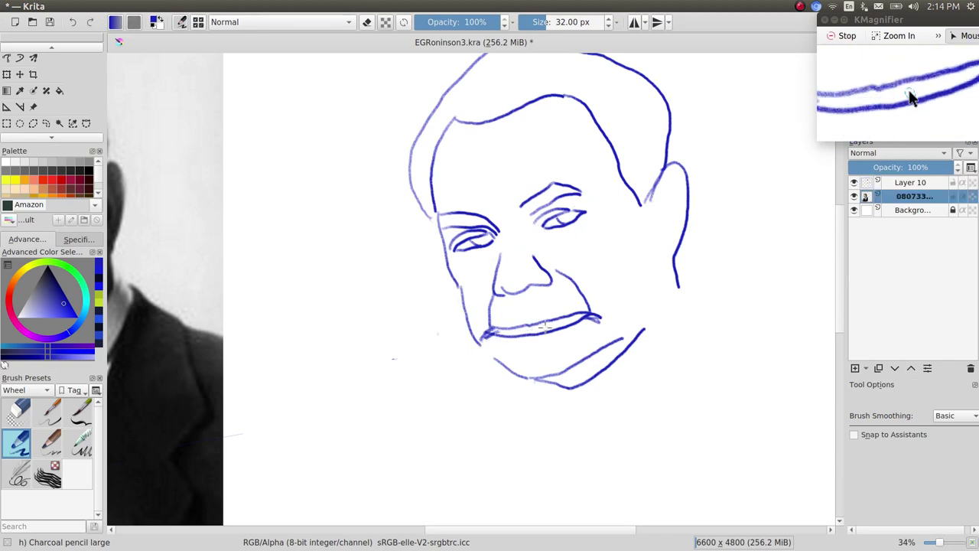
key("ctrl+z")
key("Page_Up")
key("Page_Down")
key("Page_Up")
key("Page_Down")
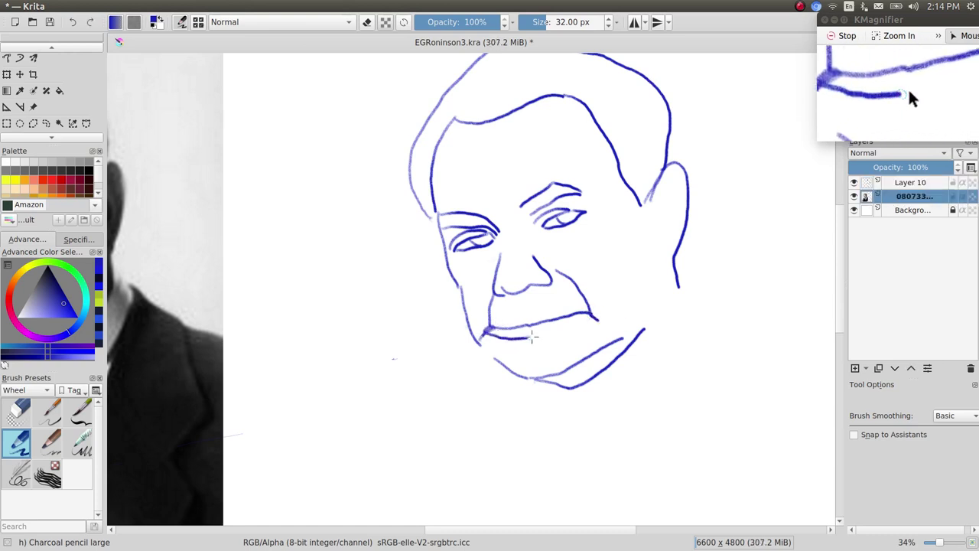
left_click_drag(483, 335, 583, 319)
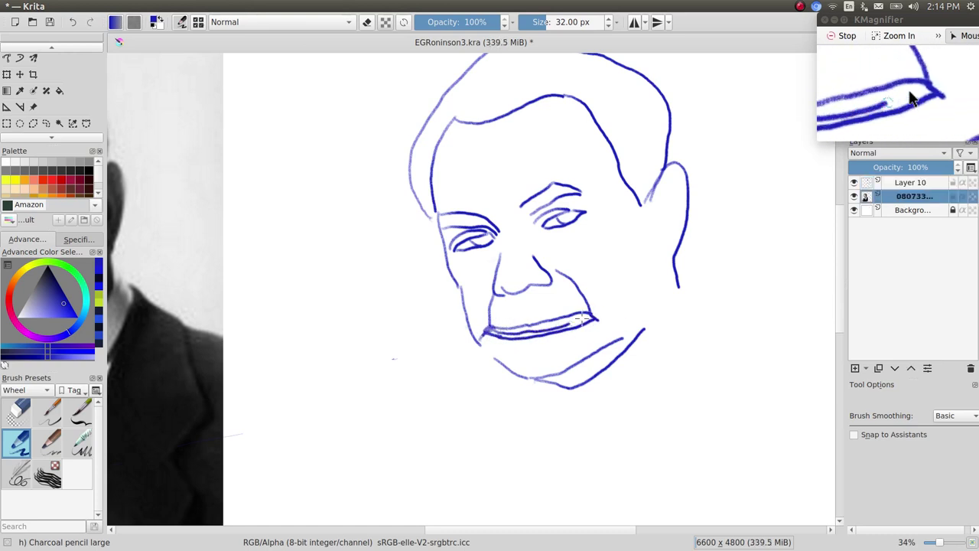
left_click_drag(527, 348, 551, 347)
key("Page_Up")
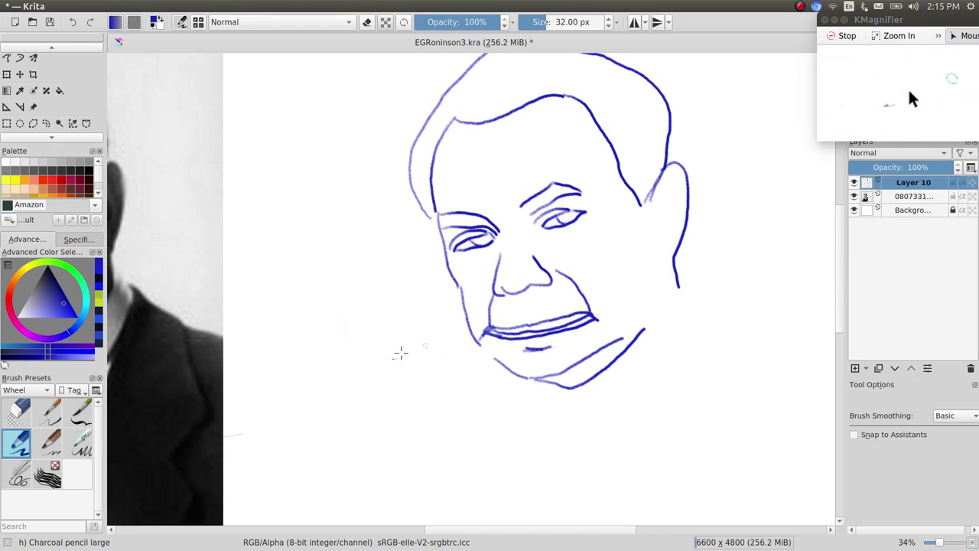
key("Page_Down")
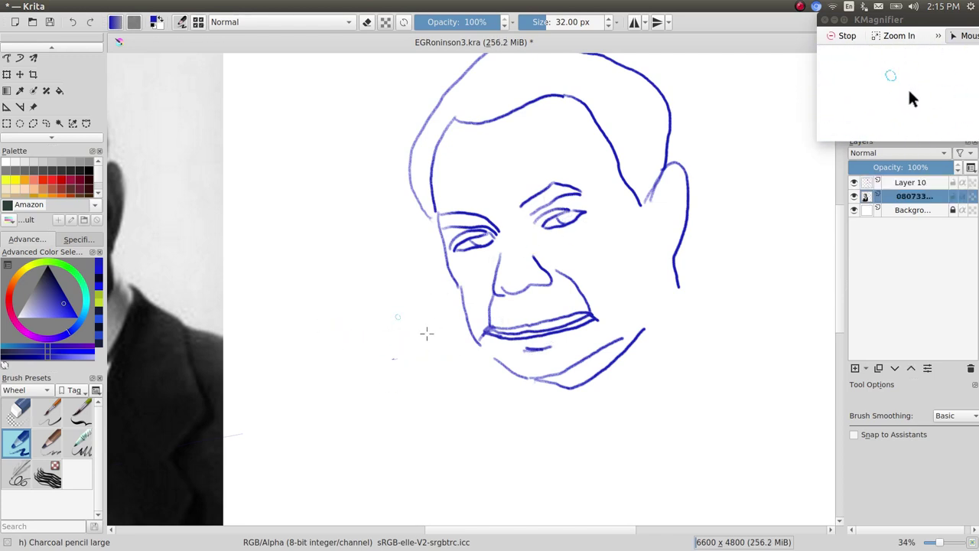
- Zoom out to the whole page and add new Layer 11 above Layer 10
key("minus")
key("minus")
key("minus")
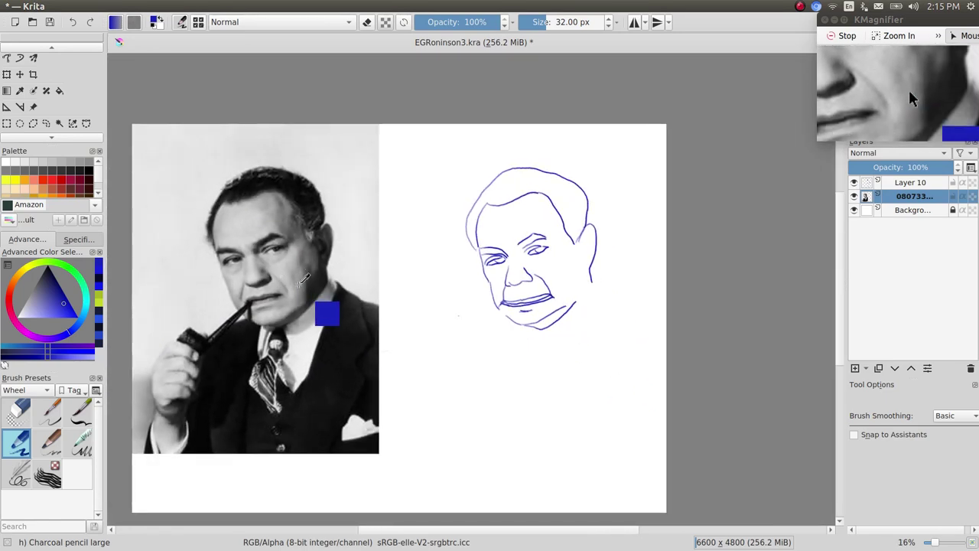
scroll(757, 351, "up", 3)
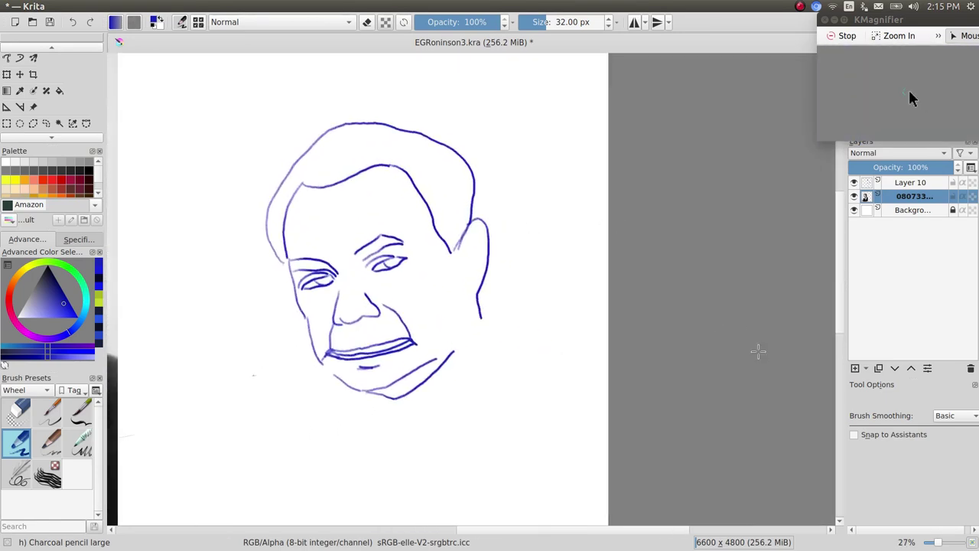
left_click(911, 182)
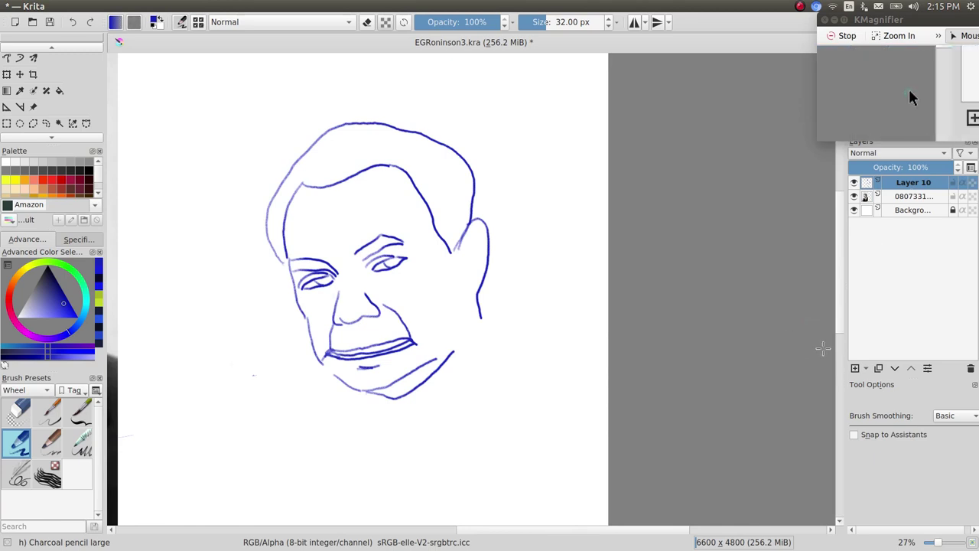
left_click(856, 368)
- On a fresh layer, ink the left face outline to the chin and the double jawline in black
left_click(79, 414)
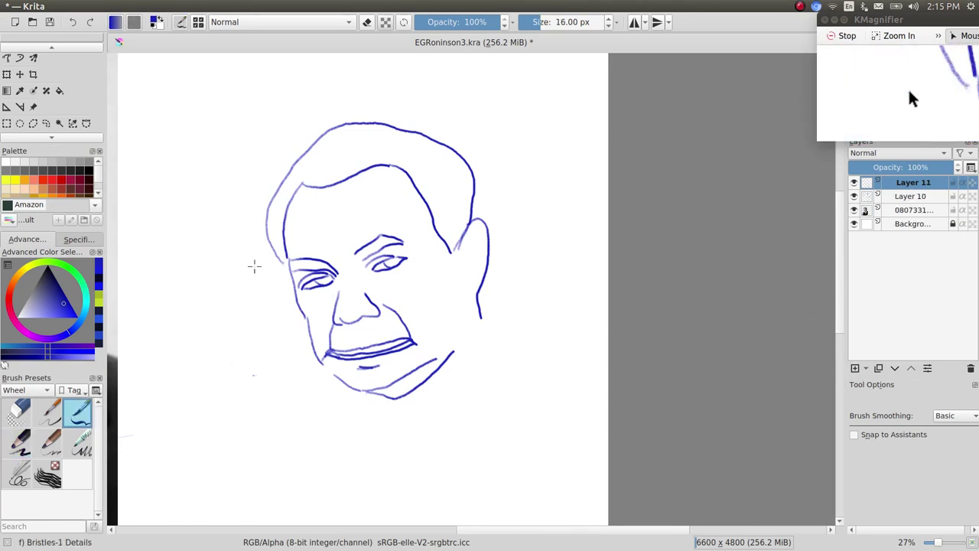
scroll(196, 252, "up", 3)
key("ctrl+z")
left_click_drag(345, 181, 376, 365)
key("ctrl+z")
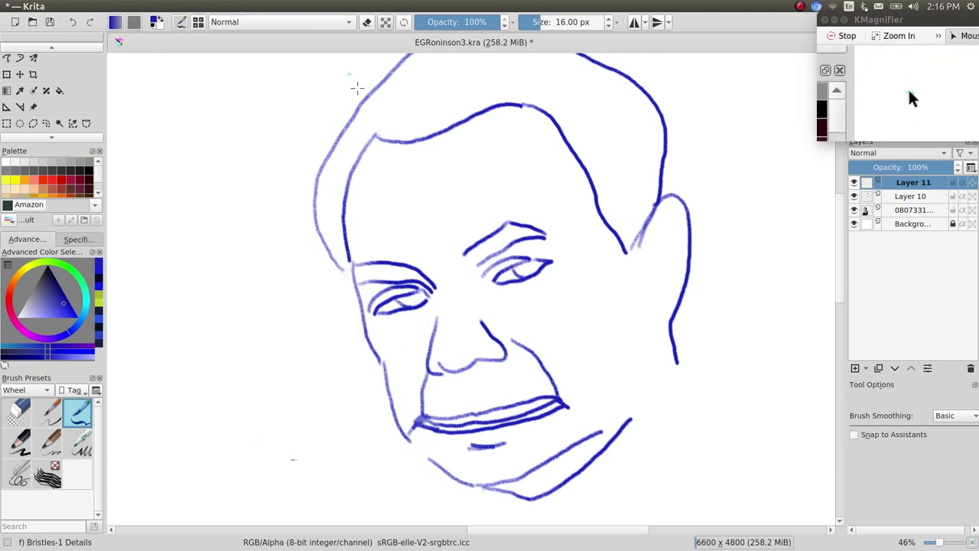
left_click_drag(375, 137, 397, 140)
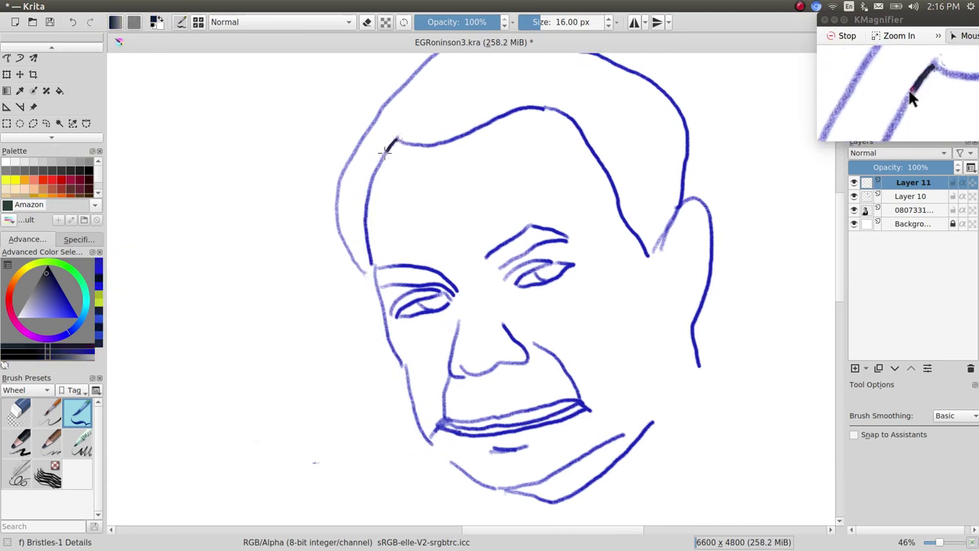
left_click_drag(367, 241, 386, 330)
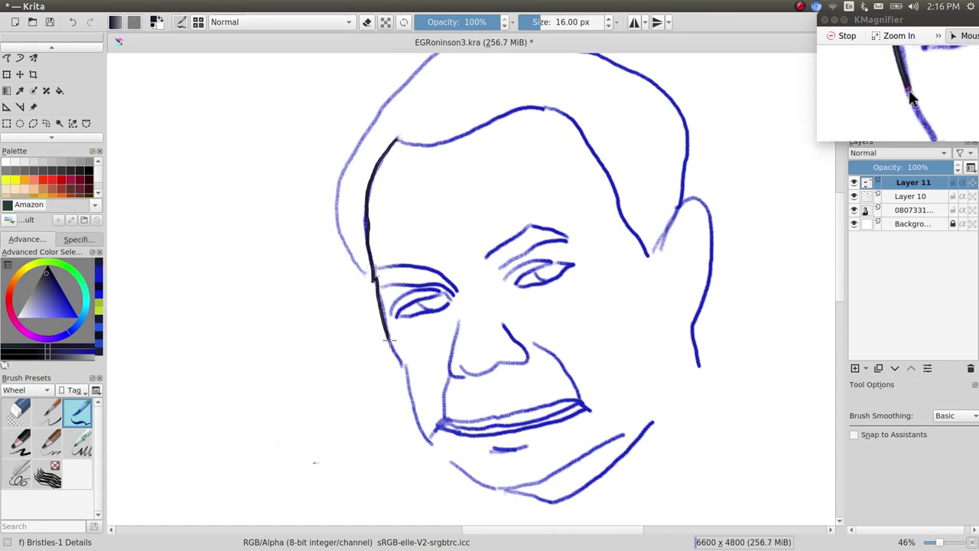
mouse_move(410, 388)
left_mouse_down()
mouse_move(449, 467)
mouse_move(517, 493)
mouse_move(629, 427)
left_mouse_up()
mouse_move(501, 489)
left_mouse_down()
mouse_move(534, 501)
mouse_move(621, 459)
mouse_move(701, 364)
left_mouse_up()
- Ink the forehead line, right side of the face and the jaw-notch line in black
left_click_drag(398, 134, 474, 130)
left_click_drag(572, 113, 646, 255)
mouse_move(693, 201)
left_mouse_down()
mouse_move(704, 245)
mouse_move(691, 297)
left_mouse_up()
key("ctrl+z")
left_click_drag(650, 260, 671, 220)
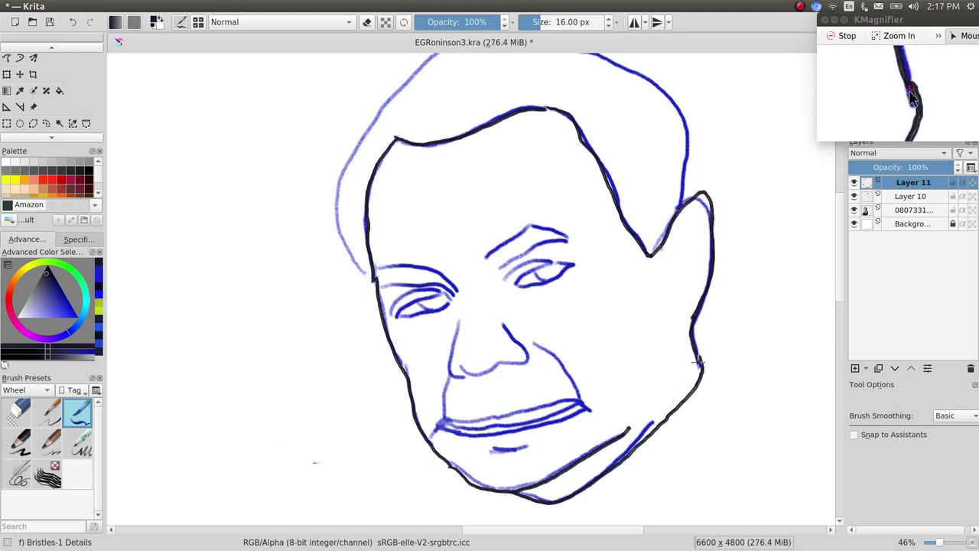
scroll(452, 300, "up", 1)
scroll(437, 197, "up", 2)
scroll(478, 252, "up", 2)
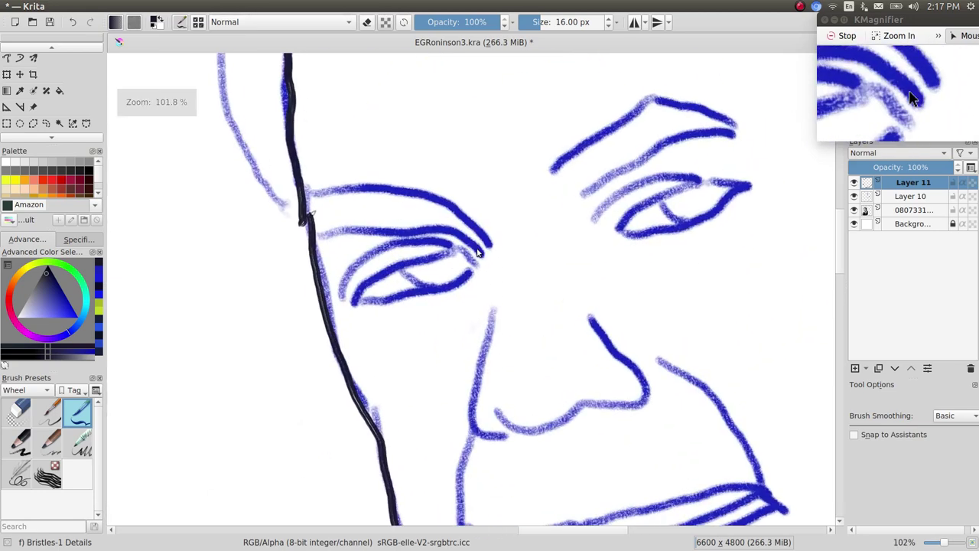
- Outline both eyebrows in black and fill one with zigzag hatching
left_click_drag(583, 153, 733, 124)
mouse_move(583, 193)
left_mouse_down()
mouse_move(727, 133)
mouse_move(677, 115)
mouse_move(581, 168)
mouse_move(658, 131)
left_mouse_up()
mouse_move(305, 183)
left_mouse_down()
mouse_move(442, 201)
mouse_move(485, 243)
left_mouse_up()
mouse_move(315, 234)
left_mouse_down()
mouse_move(463, 236)
mouse_move(482, 251)
left_mouse_up()
mouse_move(324, 201)
left_mouse_down()
mouse_move(328, 214)
mouse_move(474, 230)
mouse_move(608, 173)
left_mouse_up()
scroll(475, 229, "right", 2)
- Ink the nose bridge and both eyes' lids with dark filled irises
left_click_drag(503, 223, 505, 314)
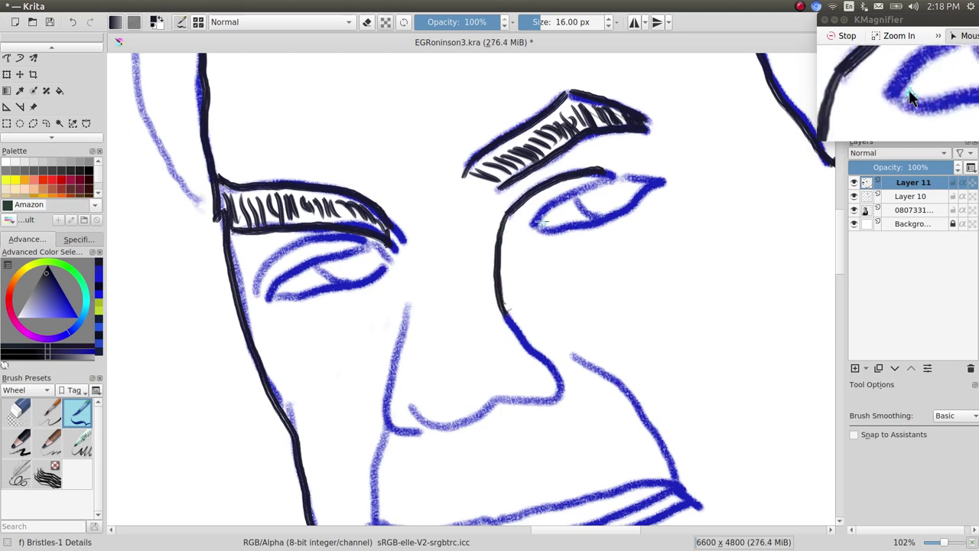
left_click_drag(533, 218, 614, 179)
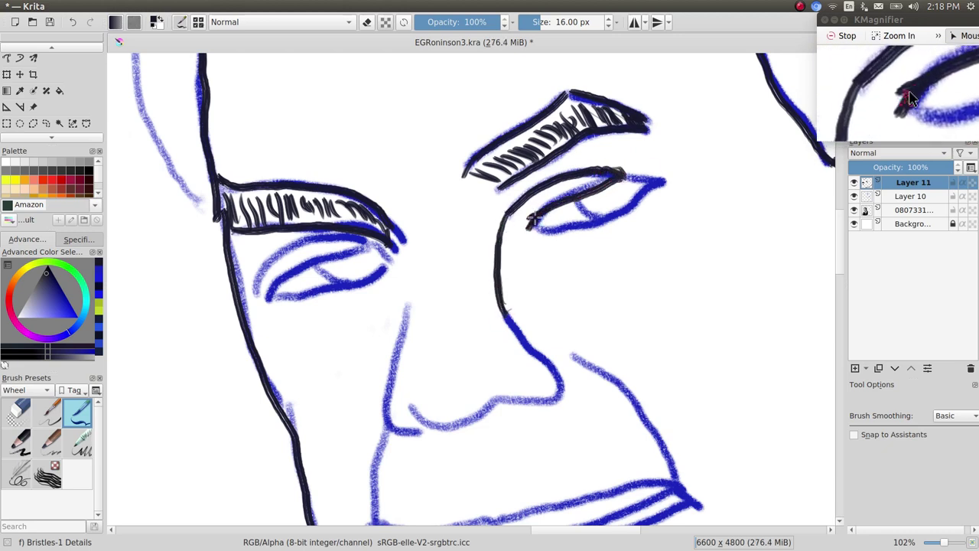
left_click_drag(528, 228, 620, 173)
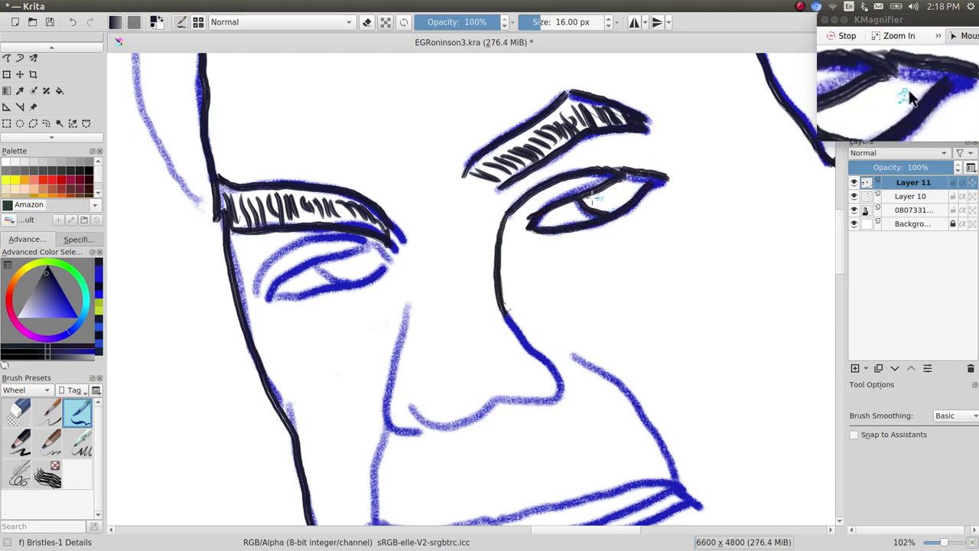
left_click_drag(630, 187, 618, 193)
mouse_move(252, 289)
left_mouse_down()
mouse_move(283, 252)
mouse_move(360, 241)
mouse_move(301, 264)
left_mouse_up()
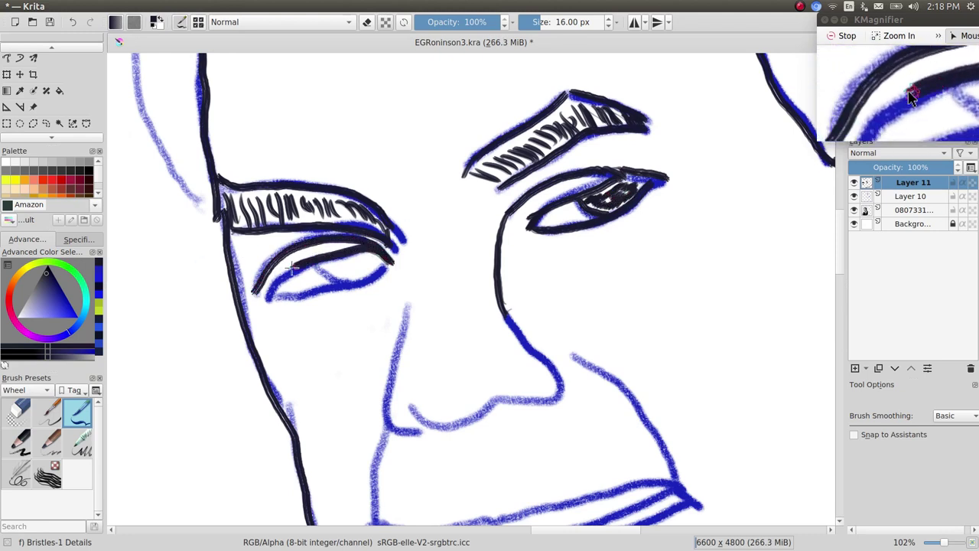
mouse_move(260, 298)
left_mouse_down()
mouse_move(321, 292)
mouse_move(392, 262)
left_mouse_up()
mouse_move(328, 258)
left_mouse_down()
mouse_move(363, 264)
mouse_move(354, 267)
left_mouse_up()
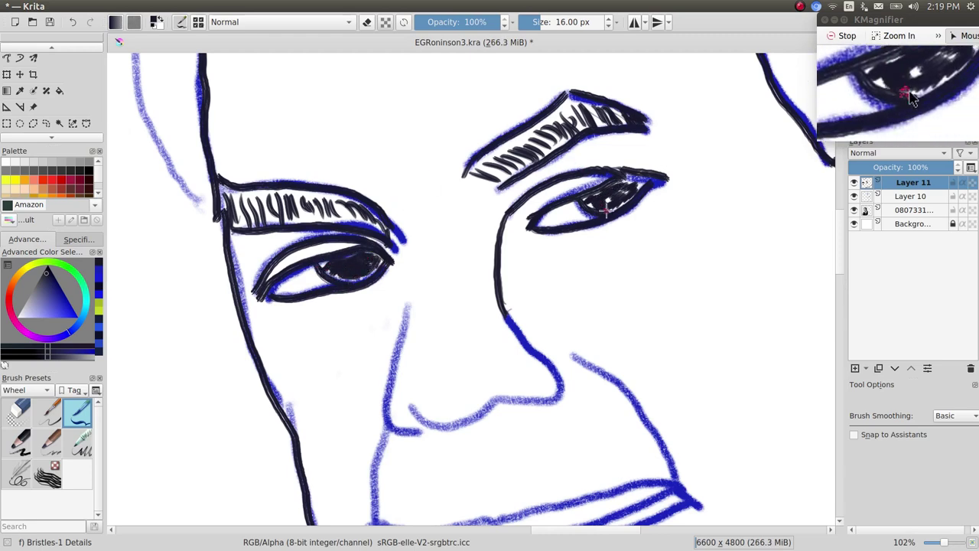
left_click_drag(323, 260, 341, 278)
scroll(386, 241, "down", 3)
- Ink the nose sides and nostrils, plus the cheek lines down to the mouth corners
mouse_move(410, 95)
left_mouse_down()
mouse_move(412, 182)
mouse_move(395, 264)
left_mouse_up()
mouse_move(509, 153)
left_mouse_down()
mouse_move(520, 188)
mouse_move(568, 248)
mouse_move(505, 264)
left_mouse_up()
mouse_move(417, 262)
left_mouse_down()
mouse_move(453, 285)
mouse_move(509, 260)
left_mouse_up()
scroll(474, 170, "down", 2)
scroll(474, 170, "right", 3)
left_click_drag(252, 201, 241, 314)
mouse_move(444, 133)
left_mouse_down()
mouse_move(528, 222)
mouse_move(565, 284)
left_mouse_up()
scroll(235, 305, "up", 1)
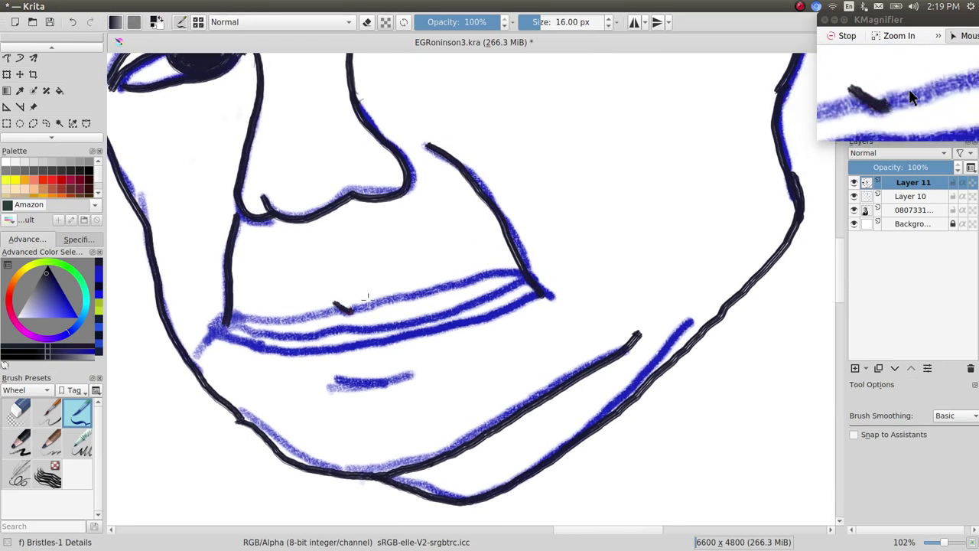
- Ink the upper and lower lip lines, retrying the lower lip until it sits right
scroll(368, 299, "right", 2)
left_click_drag(331, 300, 440, 278)
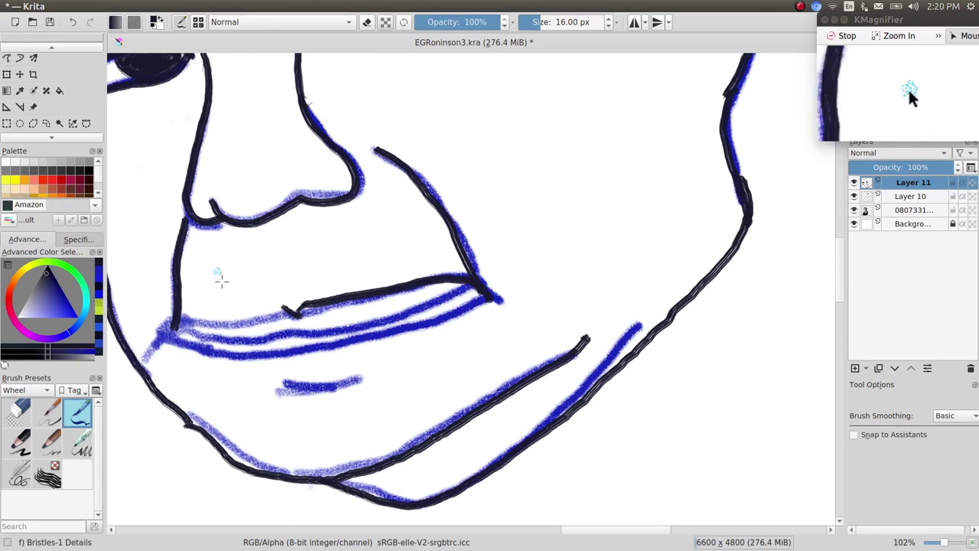
left_click_drag(176, 324, 340, 314)
key("ctrl+z")
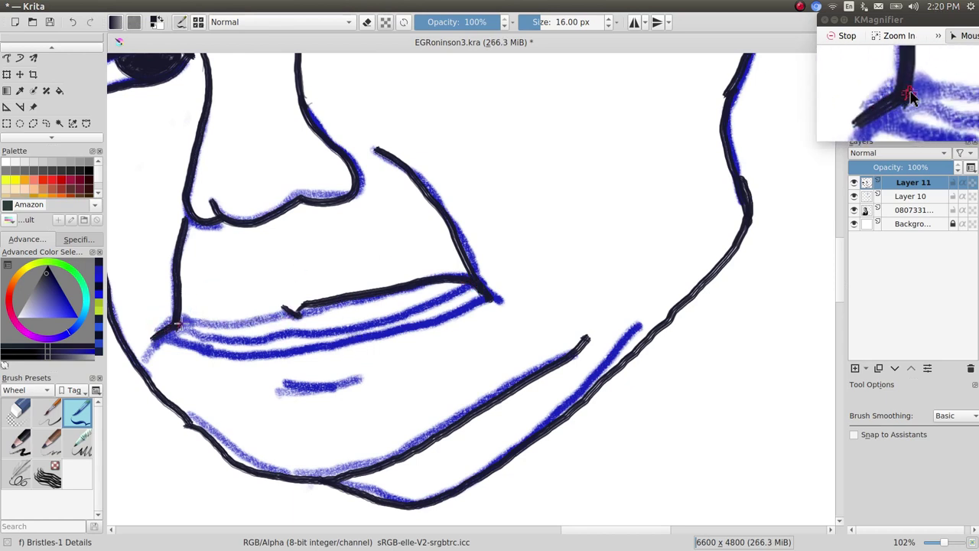
left_click_drag(176, 325, 263, 322)
mouse_move(163, 334)
left_mouse_down()
mouse_move(257, 353)
mouse_move(426, 329)
mouse_move(280, 346)
left_mouse_up()
key("ctrl+z")
key("ctrl+z")
mouse_move(447, 309)
left_mouse_down()
mouse_move(383, 334)
mouse_move(277, 342)
left_mouse_up()
mouse_move(156, 340)
left_mouse_down()
mouse_move(243, 356)
mouse_move(339, 339)
left_mouse_up()
- Erase the excess lower-lip stroke with Eraser Circle and redraw it with Bristles-1 Details
left_click(17, 411)
left_click_drag(273, 344, 331, 331)
left_click(75, 411)
left_click_drag(159, 338, 446, 298)
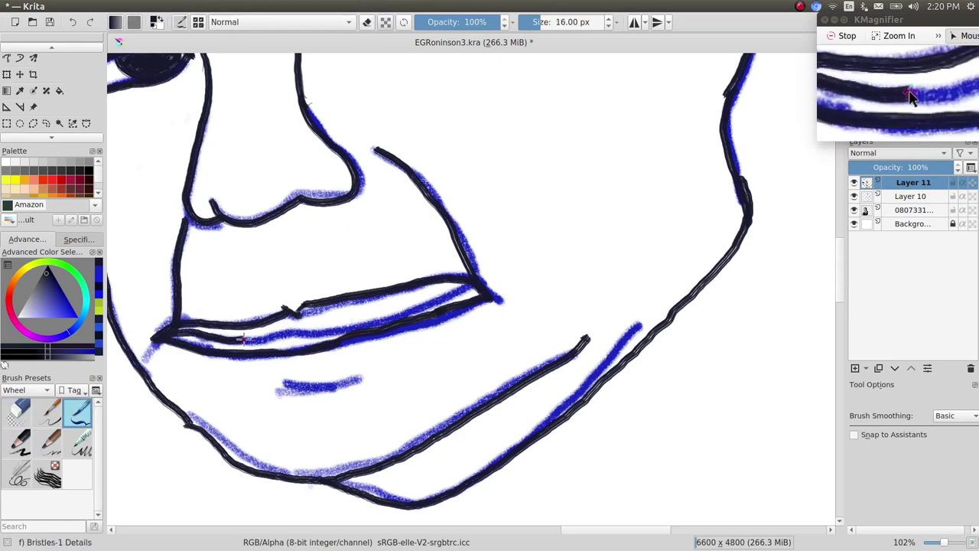
- Hide Layer 10 and the reference layer, refine the lips, then show Layer 10 again
left_click(854, 196)
left_click(854, 209)
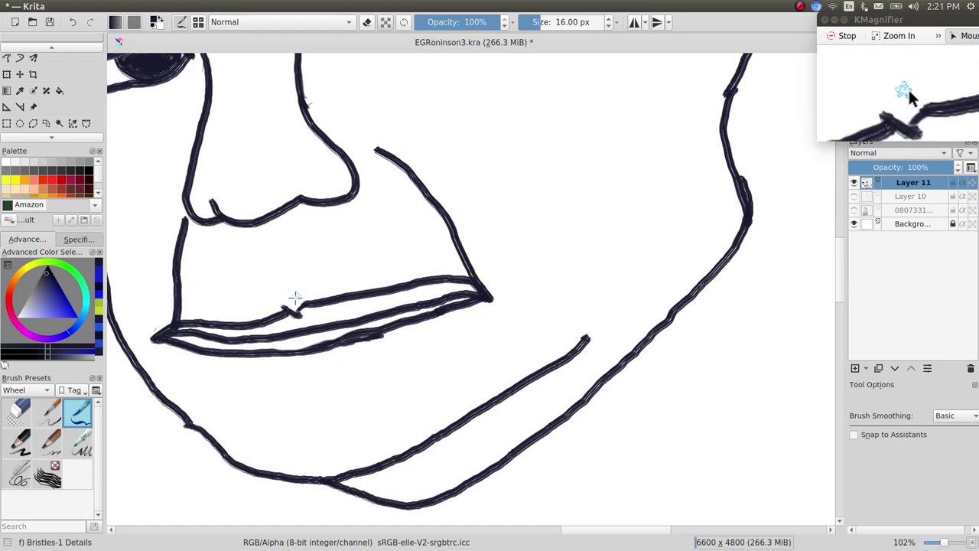
mouse_move(203, 310)
left_mouse_down()
mouse_move(291, 312)
mouse_move(180, 321)
left_mouse_up()
left_click_drag(301, 307, 432, 291)
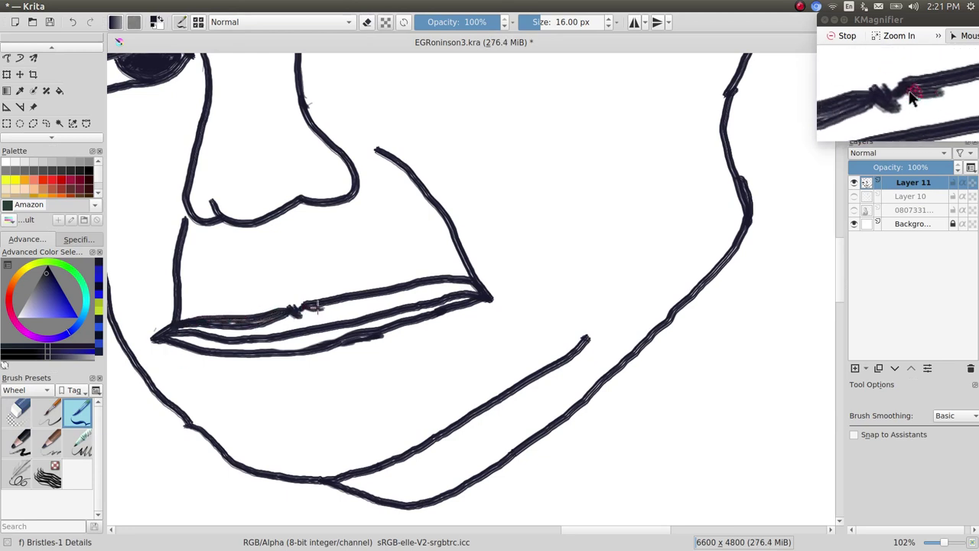
left_click(854, 196)
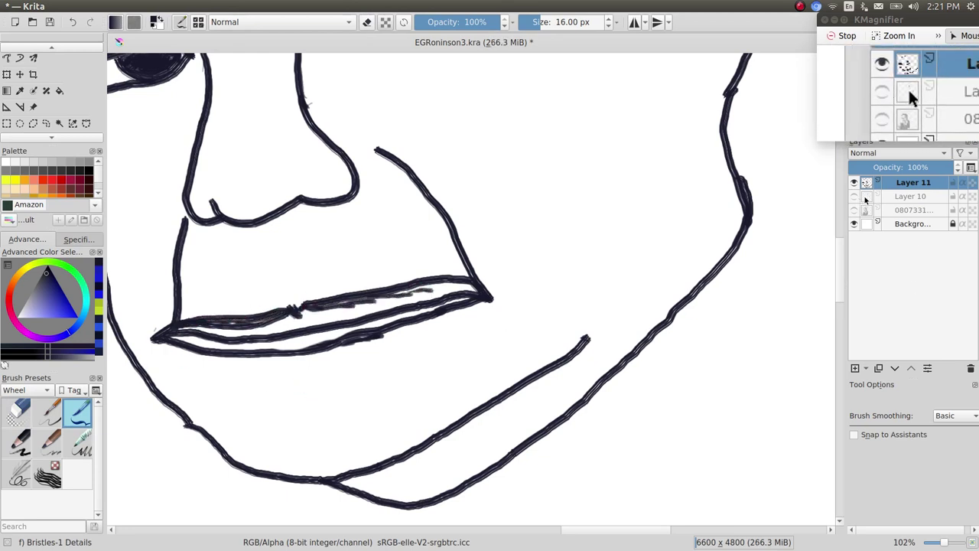
left_click_drag(282, 389, 335, 390)
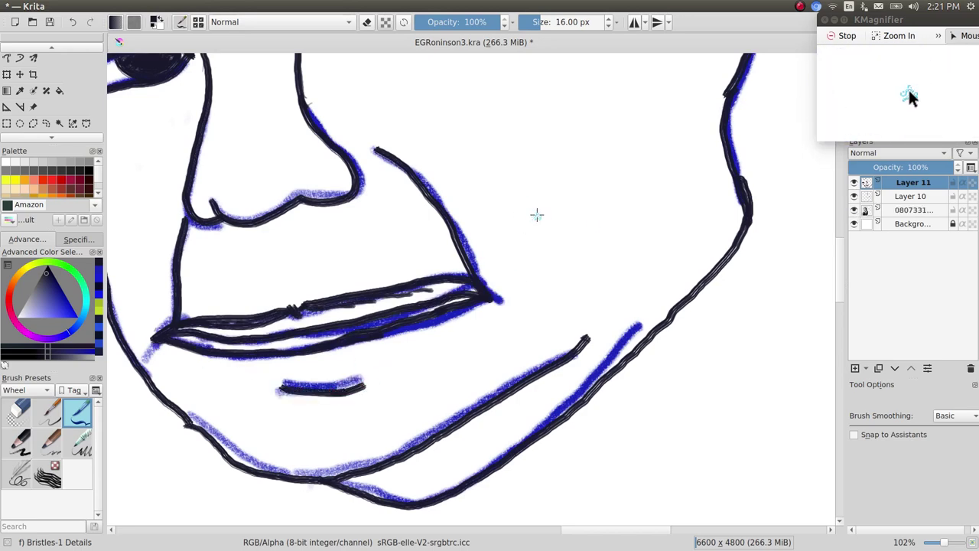
- Ink the left side and top of the head outline in black
scroll(521, 188, "down", 3)
scroll(520, 188, "down", 3)
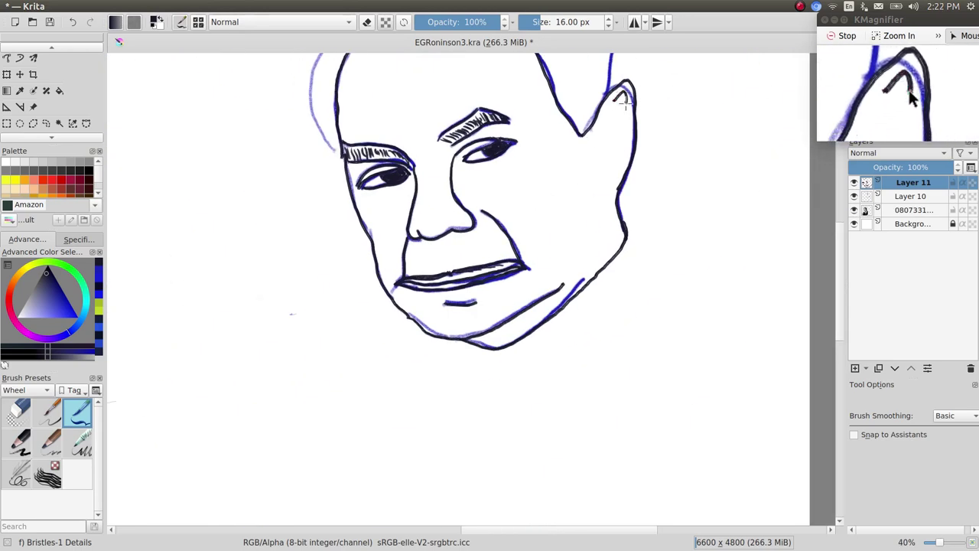
left_click_drag(612, 98, 501, 266)
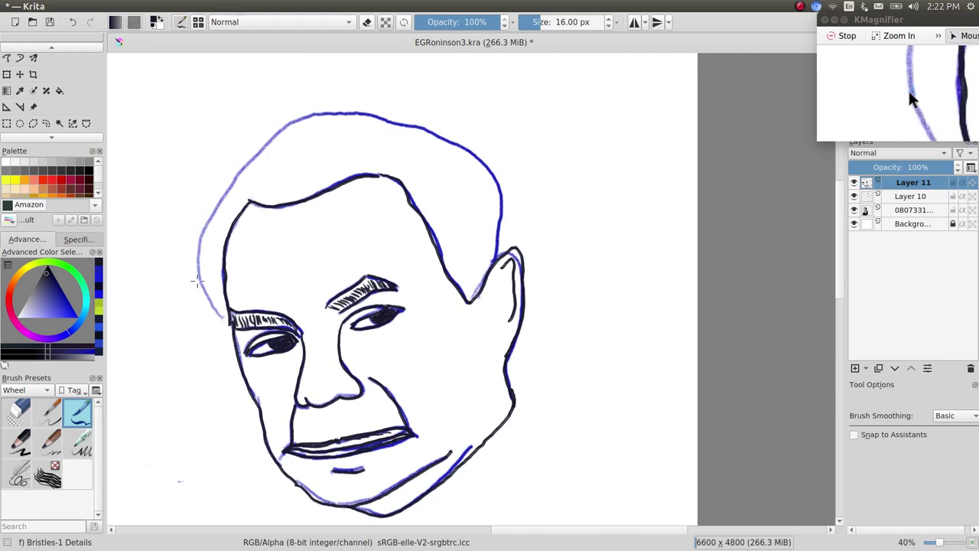
left_click_drag(216, 204, 228, 324)
mouse_move(223, 200)
left_mouse_down()
mouse_move(405, 126)
mouse_move(490, 260)
left_mouse_up()
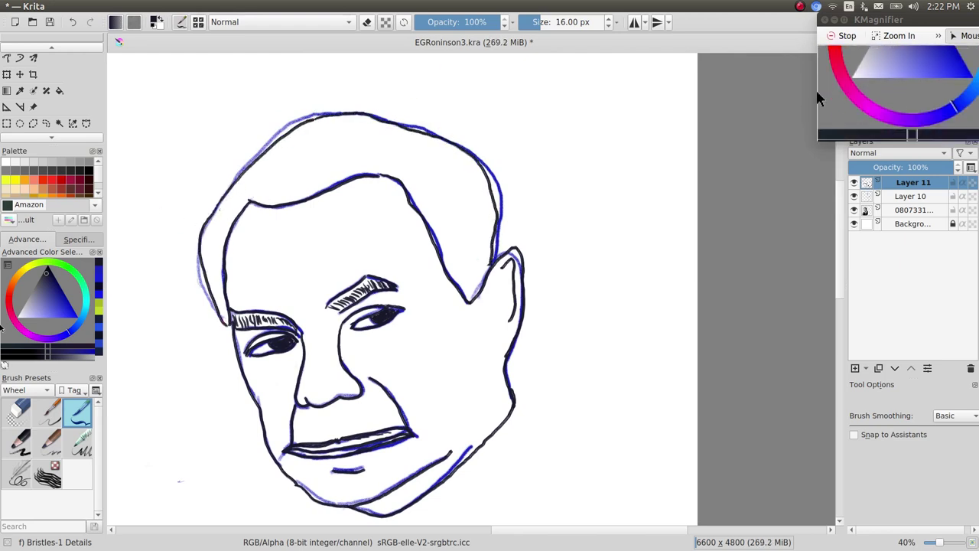
- Shade the whole hair mass in grey with the Charcoal pencil large preset
left_click(17, 442)
mouse_move(230, 201)
left_mouse_down()
mouse_move(216, 268)
mouse_move(228, 208)
mouse_move(310, 159)
left_mouse_up()
left_click_drag(450, 166, 476, 161)
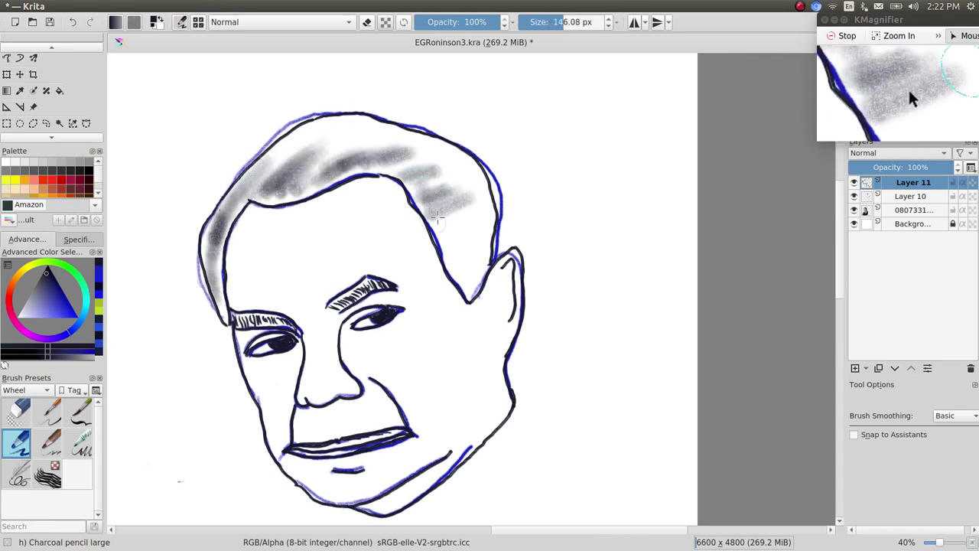
left_click_drag(297, 130, 414, 134)
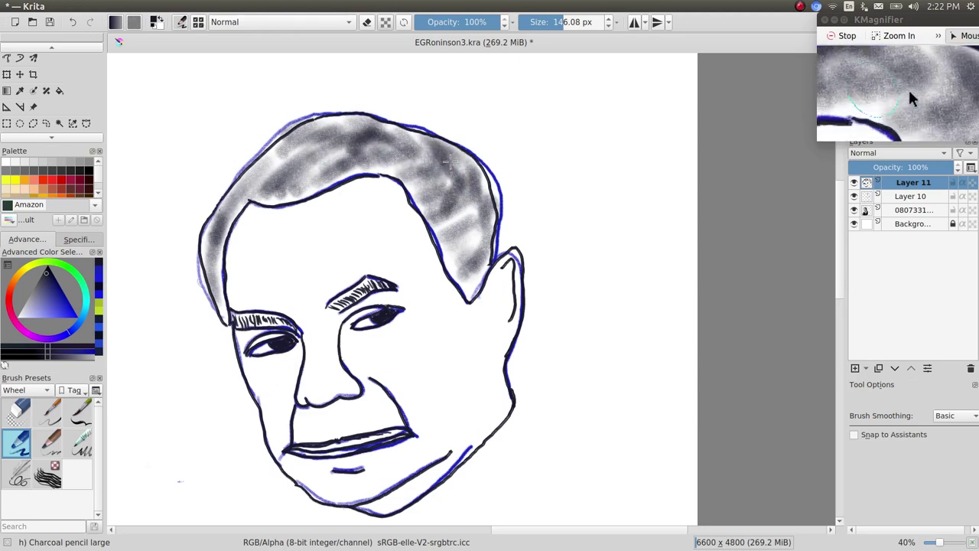
left_click_drag(414, 134, 474, 295)
key("slash")
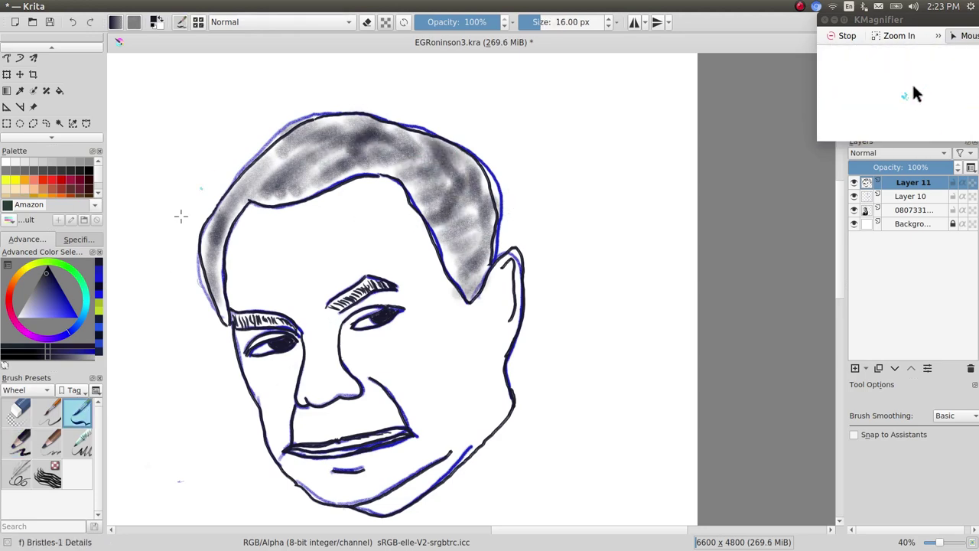
- Add fine black strand lines across the shaded hair and undo a stray stroke atop the pipe
left_click_drag(471, 202, 450, 226)
mouse_move(417, 165)
left_mouse_down()
mouse_move(407, 180)
mouse_move(360, 182)
left_mouse_up()
left_click_drag(306, 165, 330, 194)
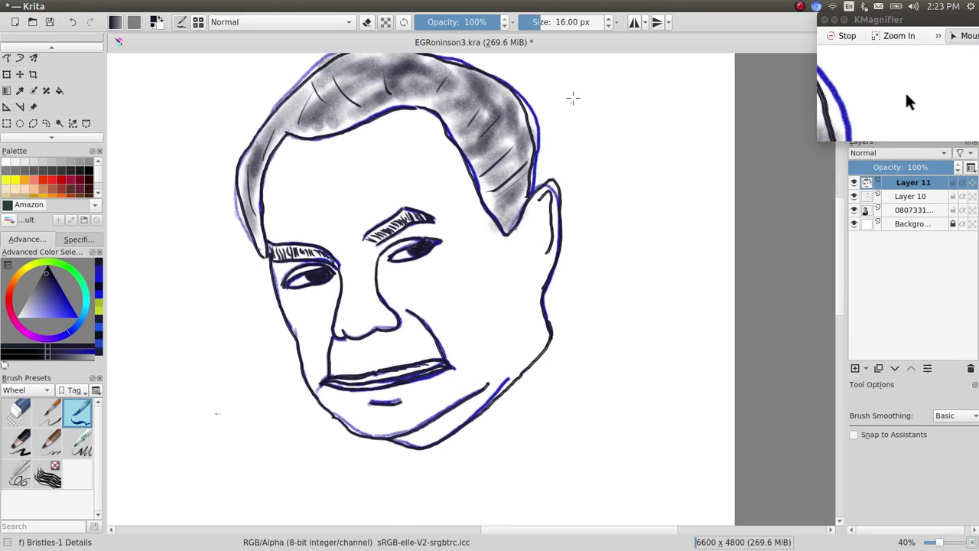
scroll(434, 222, "down", 5)
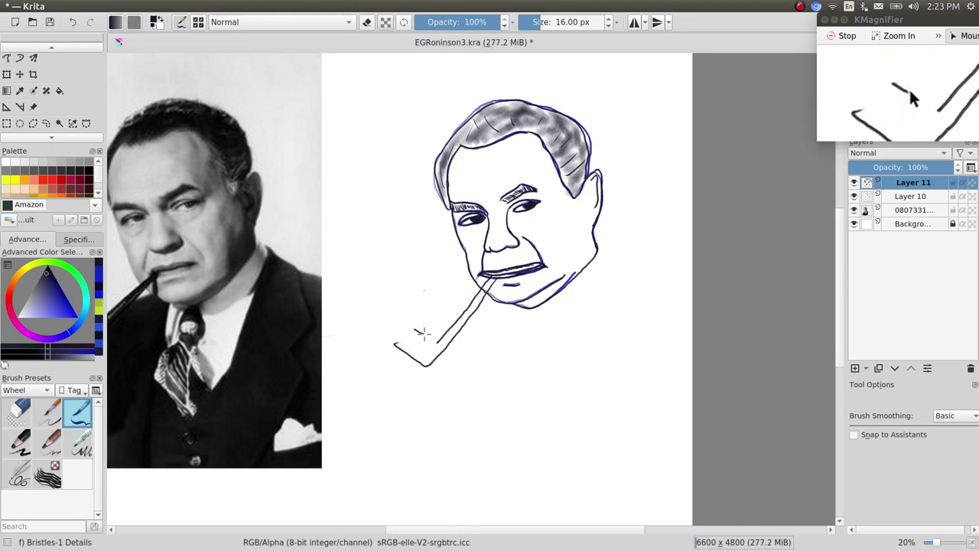
key("ctrl+z")
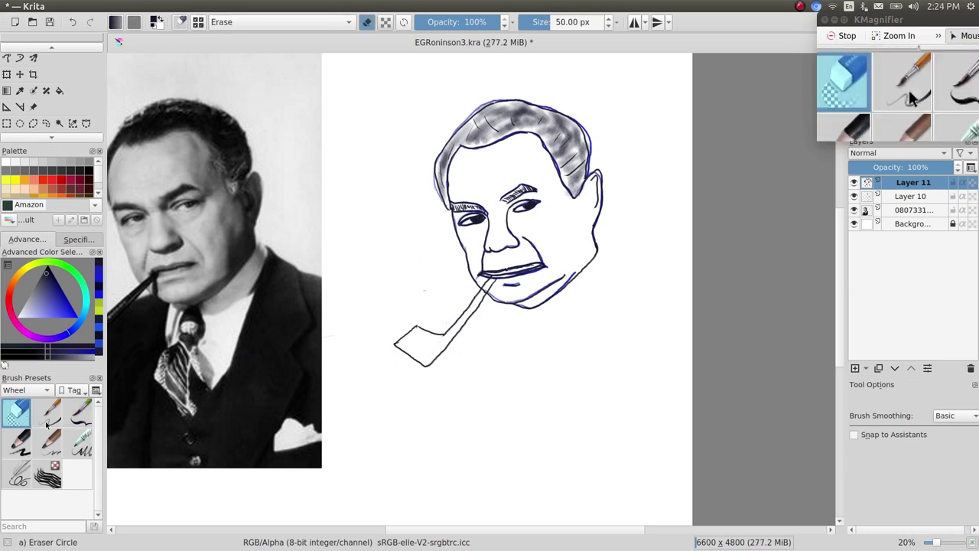
left_click(16, 442)
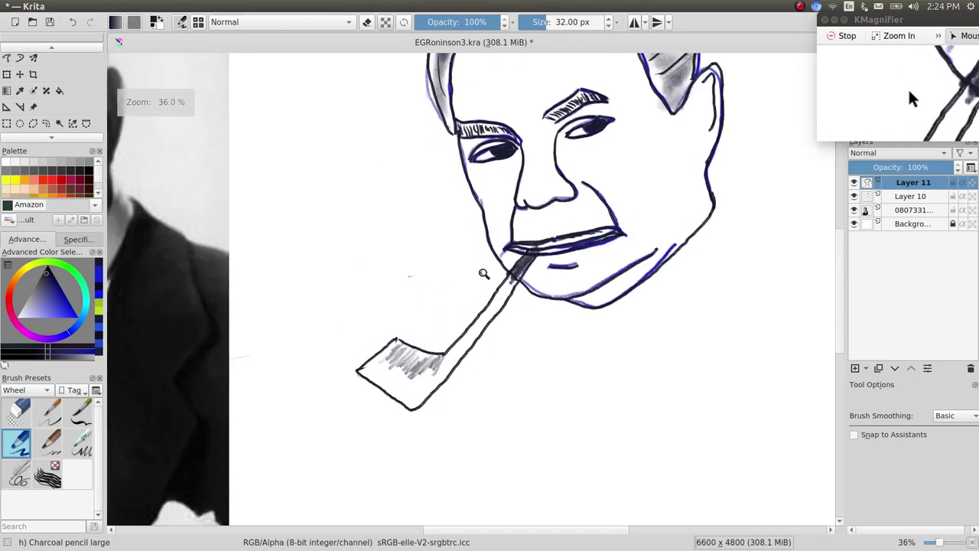
- Shade the pipe stem from the mouth down into the bowl with grey charcoal
scroll(467, 283, "up", 2)
scroll(491, 324, "up", 1)
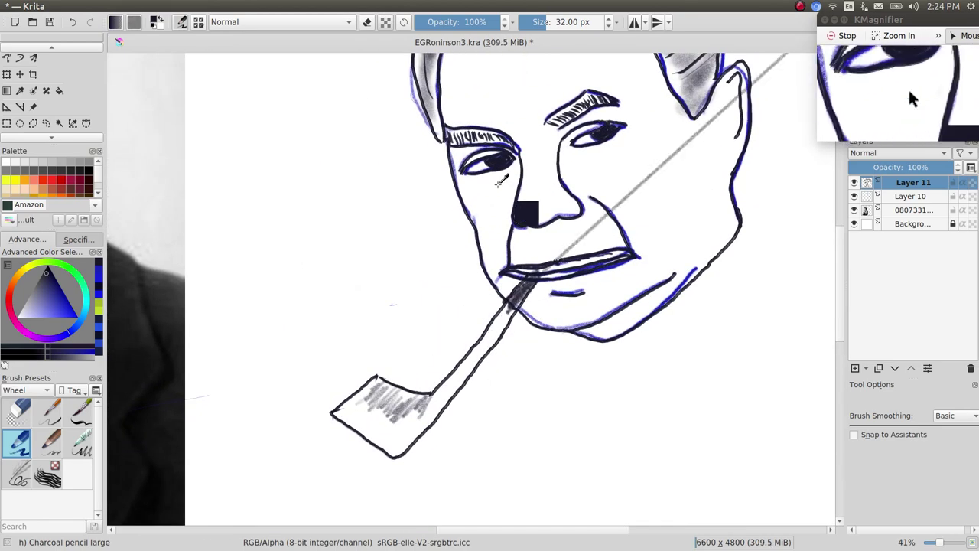
key("ctrl+z")
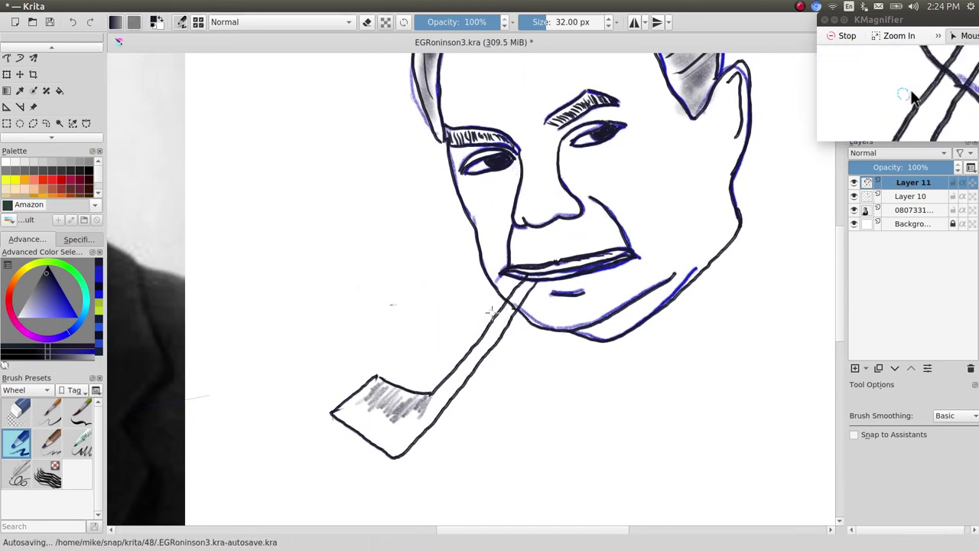
left_click_drag(525, 286, 532, 281)
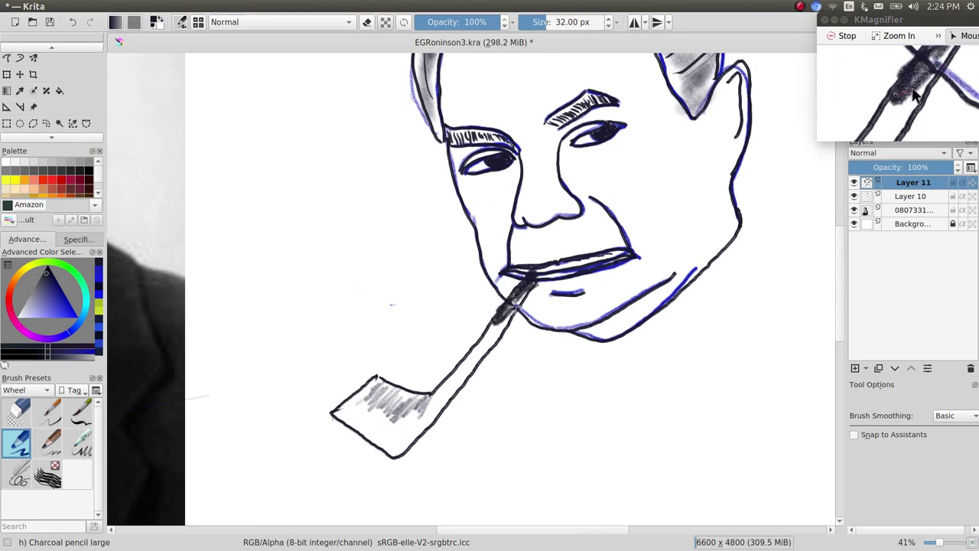
mouse_move(483, 348)
left_mouse_down()
mouse_move(444, 413)
mouse_move(375, 448)
mouse_move(352, 424)
left_mouse_up()
- Darken the left eyebrow with charcoal hatching
left_click_drag(475, 179, 463, 233)
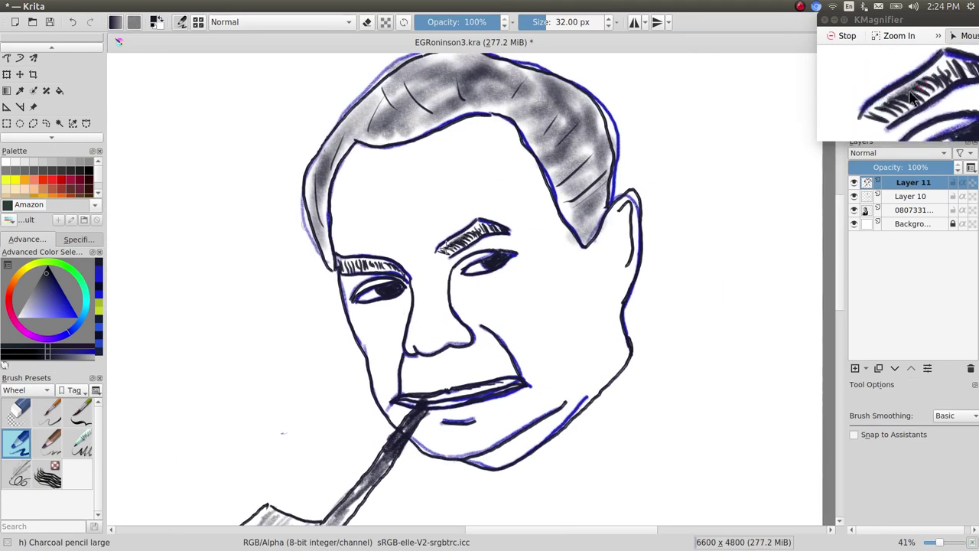
mouse_move(401, 253)
left_mouse_down()
mouse_move(337, 264)
mouse_move(412, 275)
left_mouse_up()
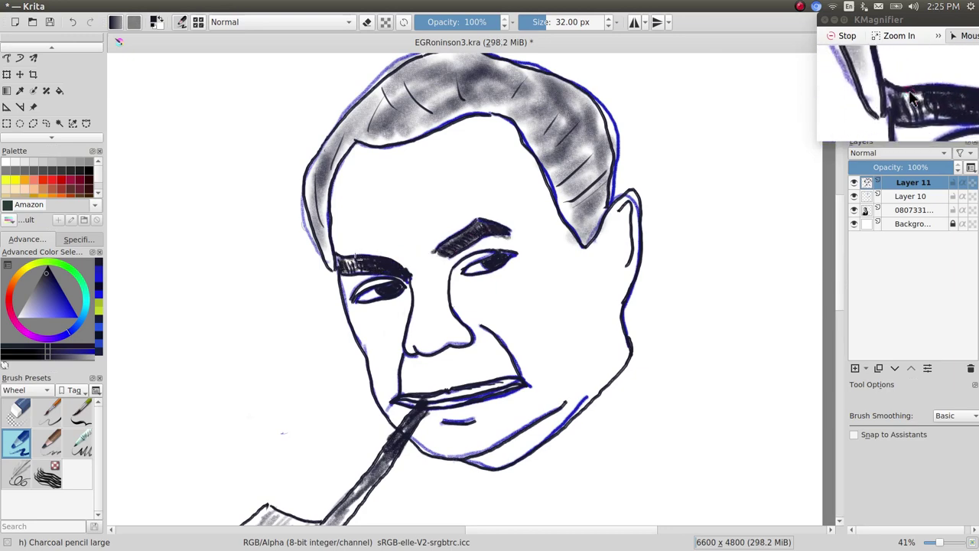
scroll(358, 254, "down", 5)
scroll(358, 254, "up", 2)
scroll(389, 240, "up", 2)
- Ink lower eyelid curves under both eyes with Bristles-1 Details
left_click(78, 413)
left_click_drag(690, 246, 667, 269)
left_click_drag(605, 286, 580, 292)
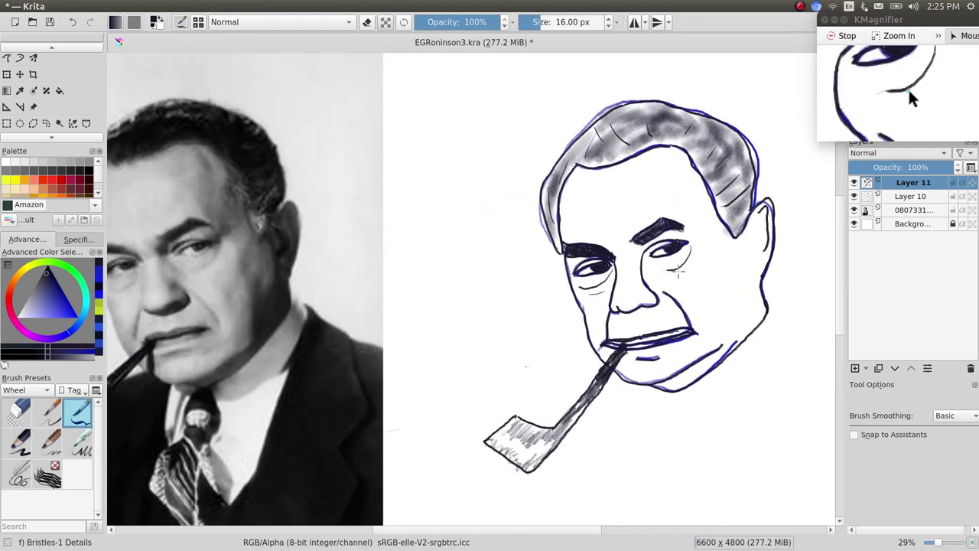
- Ink forehead and cheek wrinkles, whiting out stray cheek hatching and reinforcing the right jawline
left_click_drag(669, 161, 676, 184)
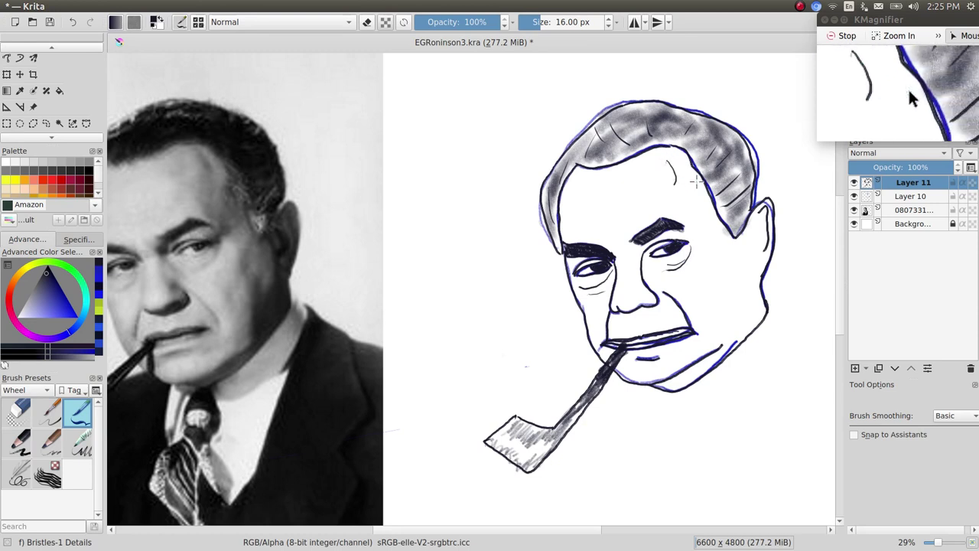
left_click_drag(736, 281, 722, 329)
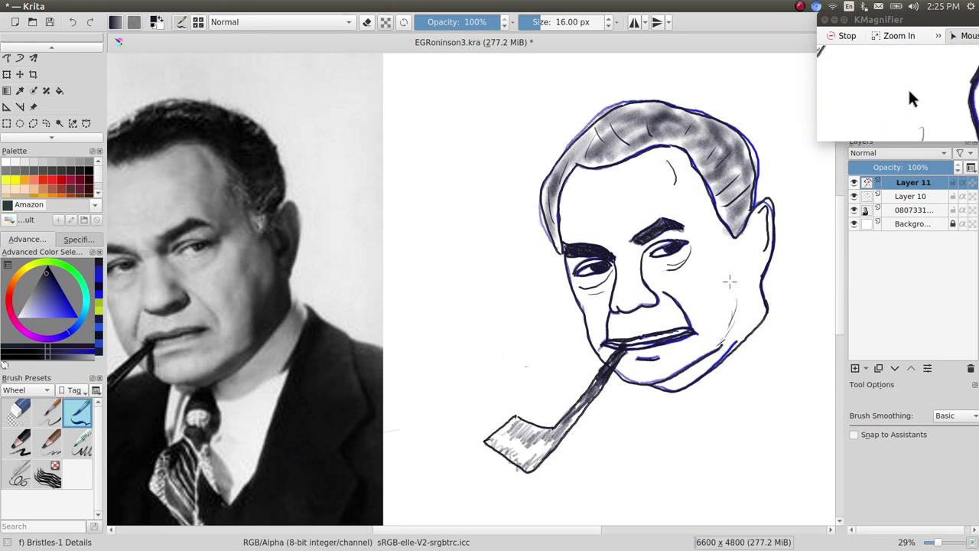
key("x")
left_click_drag(734, 280, 725, 313)
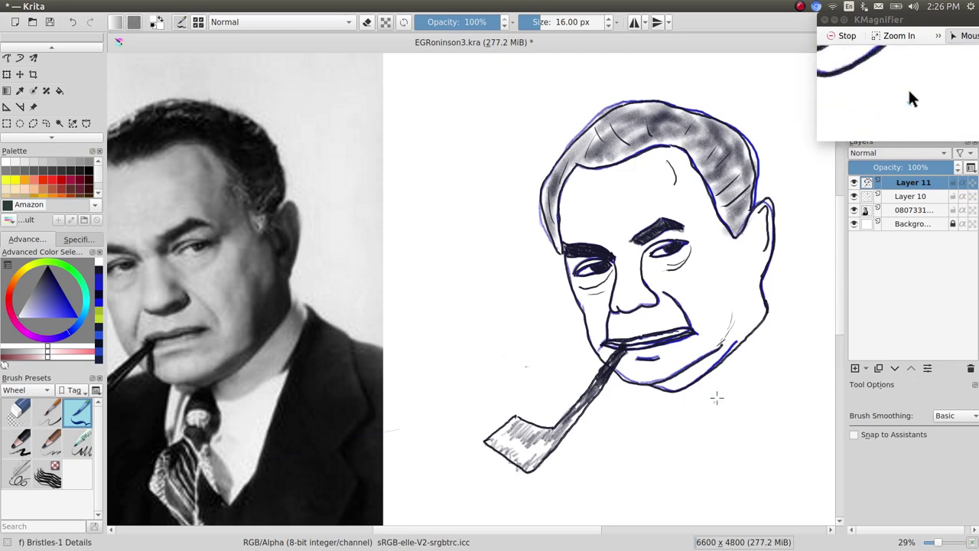
left_click_drag(718, 353, 739, 338)
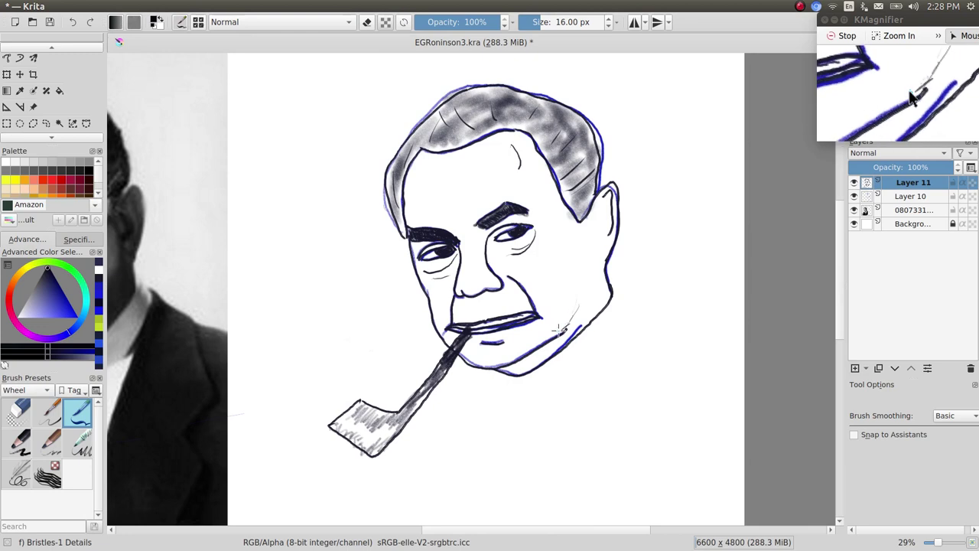
left_click_drag(574, 270, 575, 305)
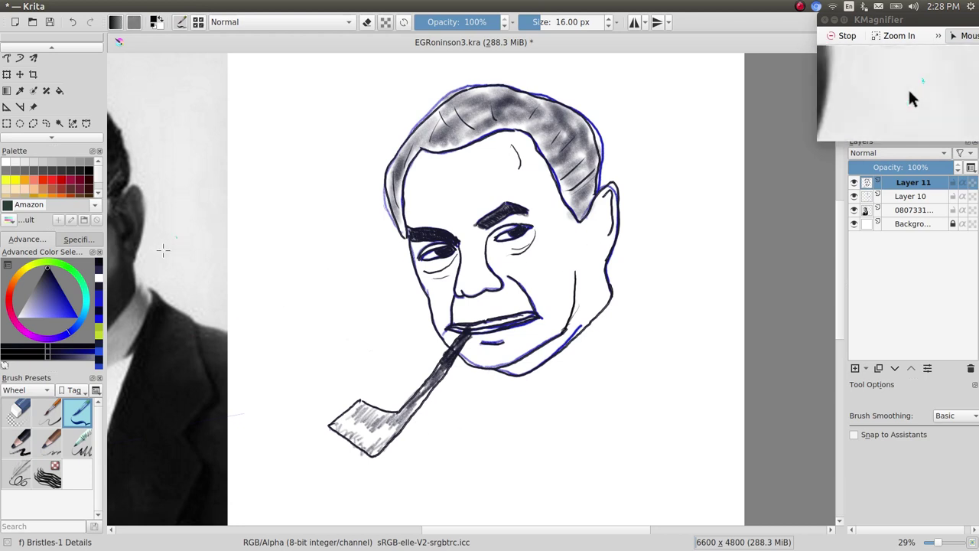
- Shade the jaw, right cheek, chin and under both eyes with a ~200 px Charcoal pencil large
left_click(17, 442)
left_click_drag(555, 22, 570, 22)
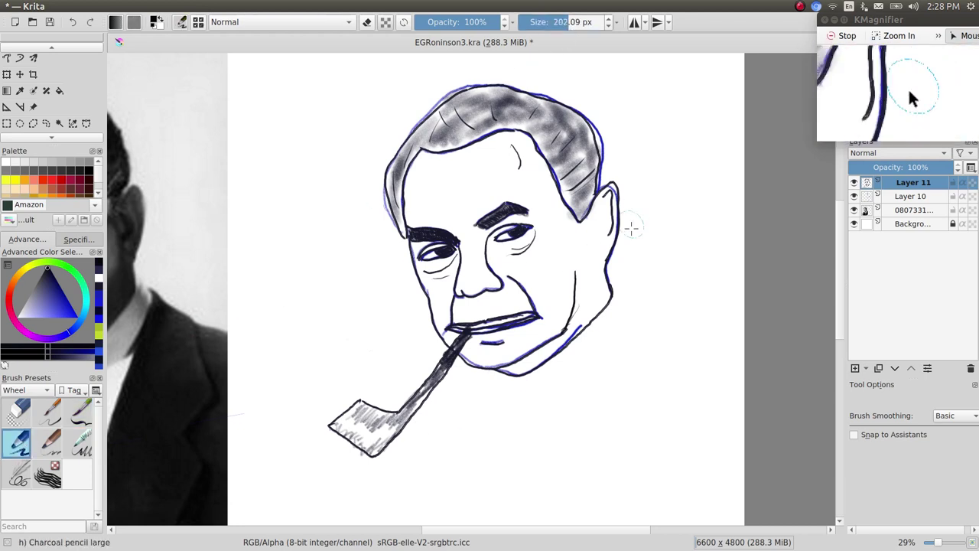
left_click_drag(560, 345, 534, 361)
mouse_move(595, 318)
left_mouse_down()
mouse_move(583, 284)
mouse_move(597, 214)
mouse_move(593, 314)
left_mouse_up()
left_click_drag(578, 203, 552, 322)
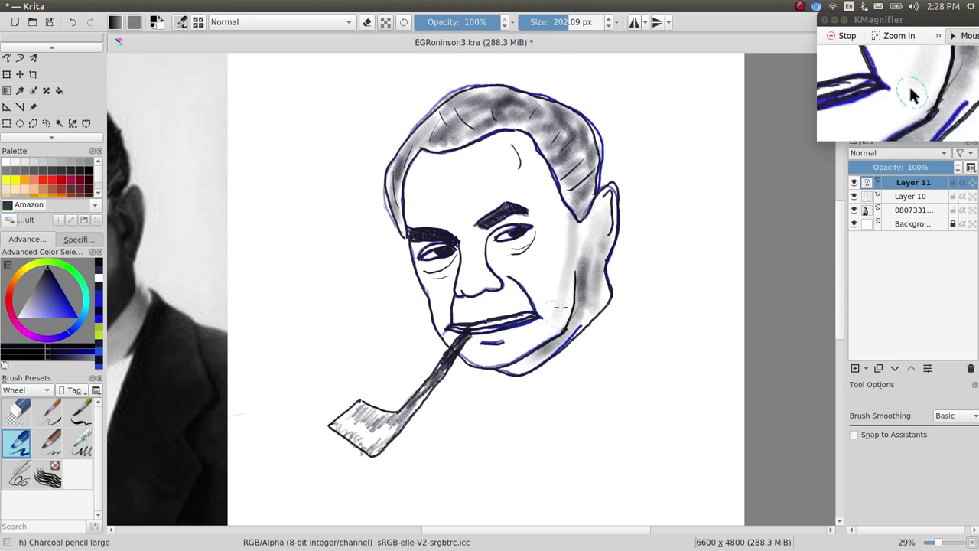
left_click_drag(486, 341, 528, 334)
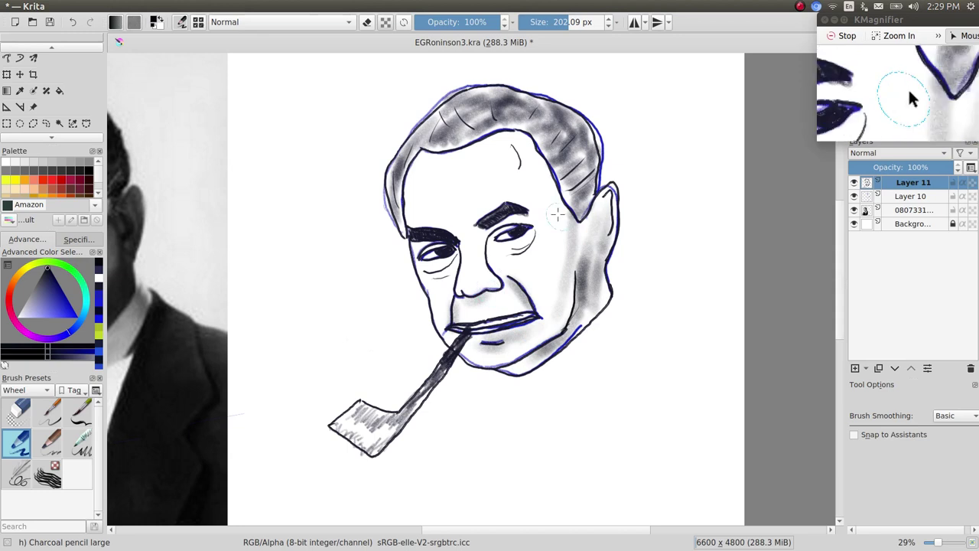
left_click_drag(542, 229, 505, 252)
left_click_drag(429, 280, 470, 260)
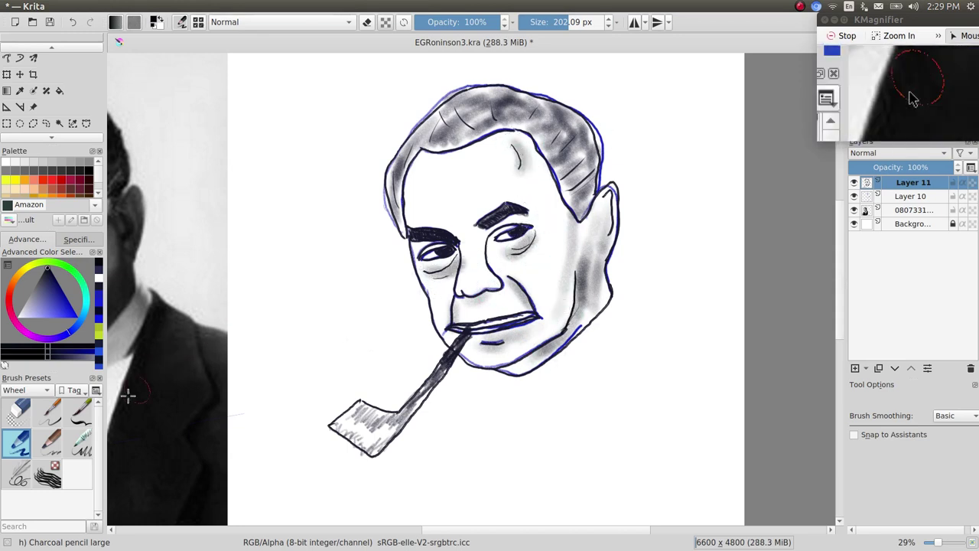
key("slash")
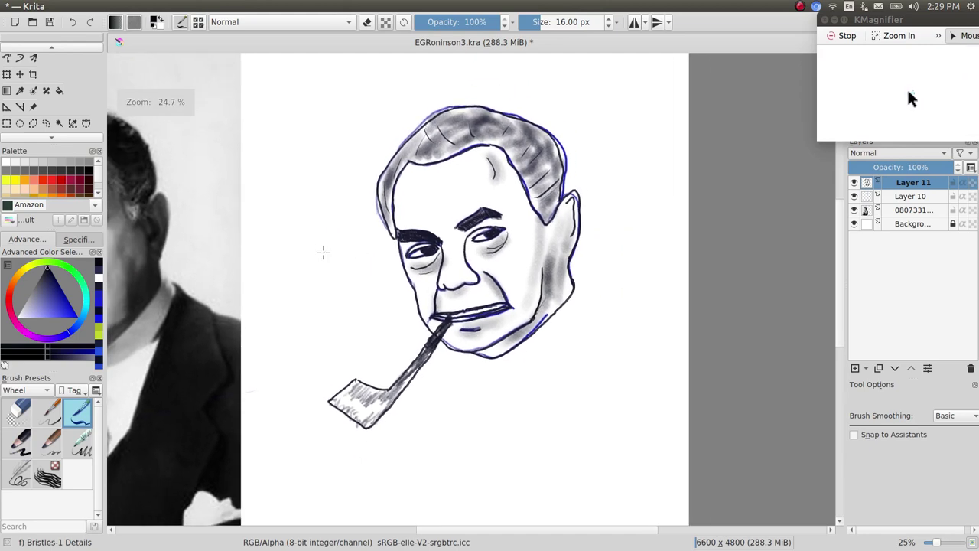
- Ink the neck, right shoulder, collar, left coat line and shirt front below the face
scroll(324, 244, "down", 1)
left_click_drag(324, 245, 395, 219)
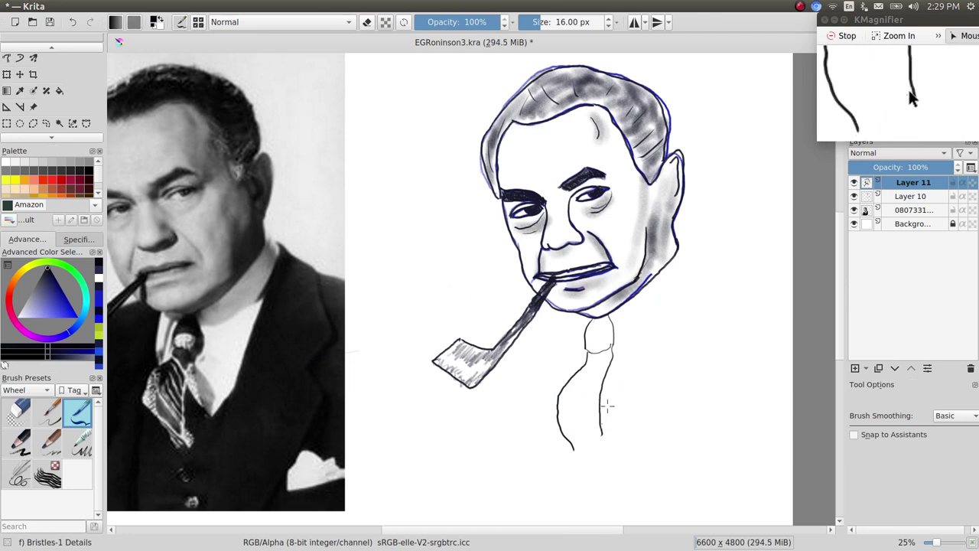
left_click_drag(678, 255, 690, 266)
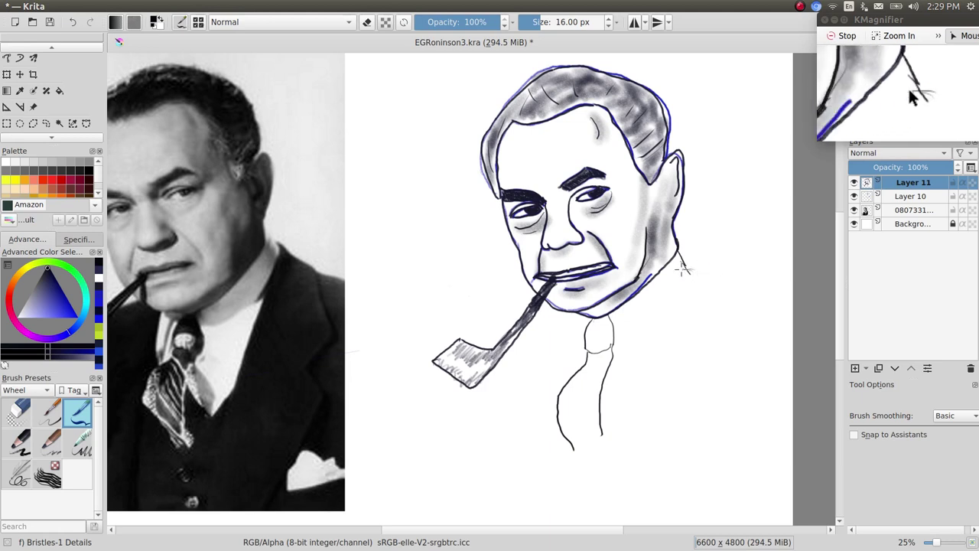
left_click_drag(697, 268, 790, 290)
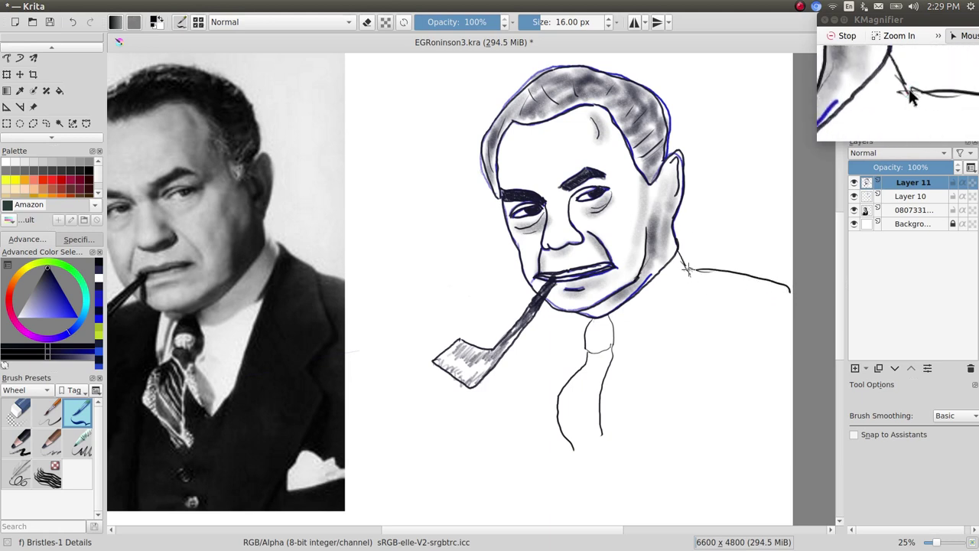
left_click_drag(616, 334, 633, 345)
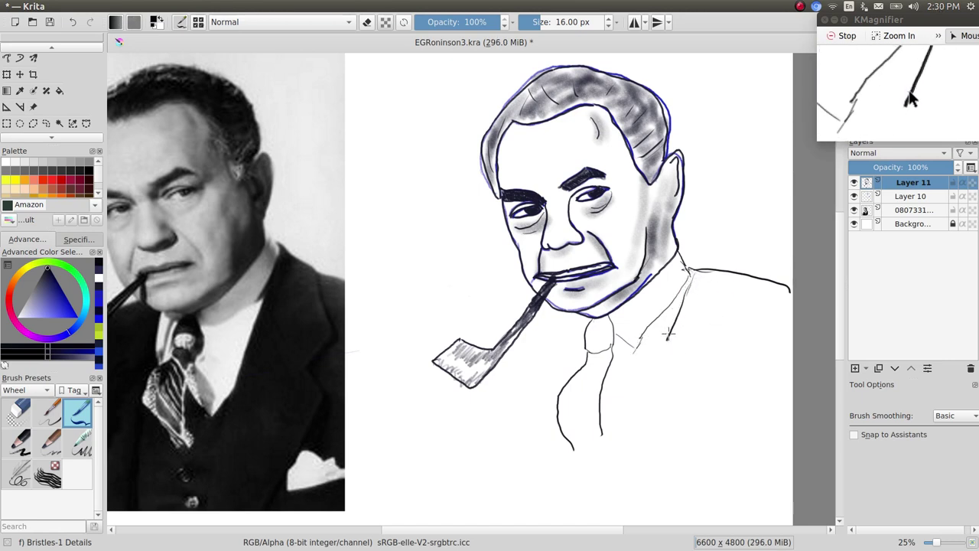
left_click_drag(574, 449, 591, 462)
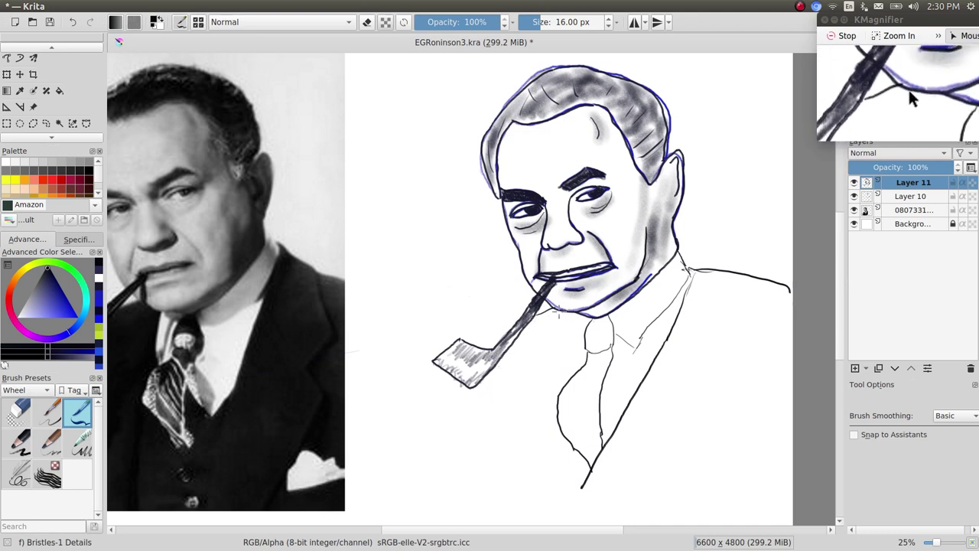
left_click_drag(565, 376, 562, 362)
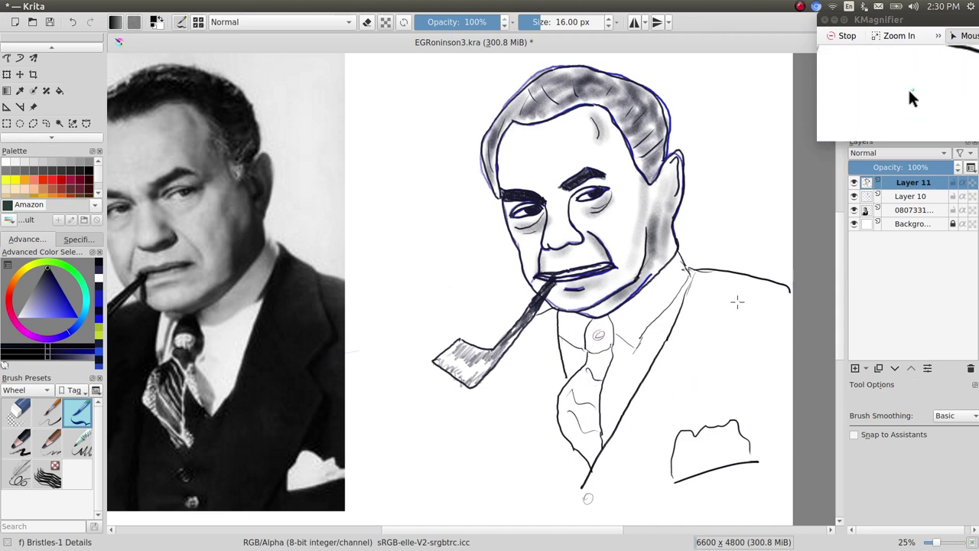
- Hatch diagonal grey shading on the jacket right of the lapel with a ~196 px Charcoal pencil large
left_click(19, 442)
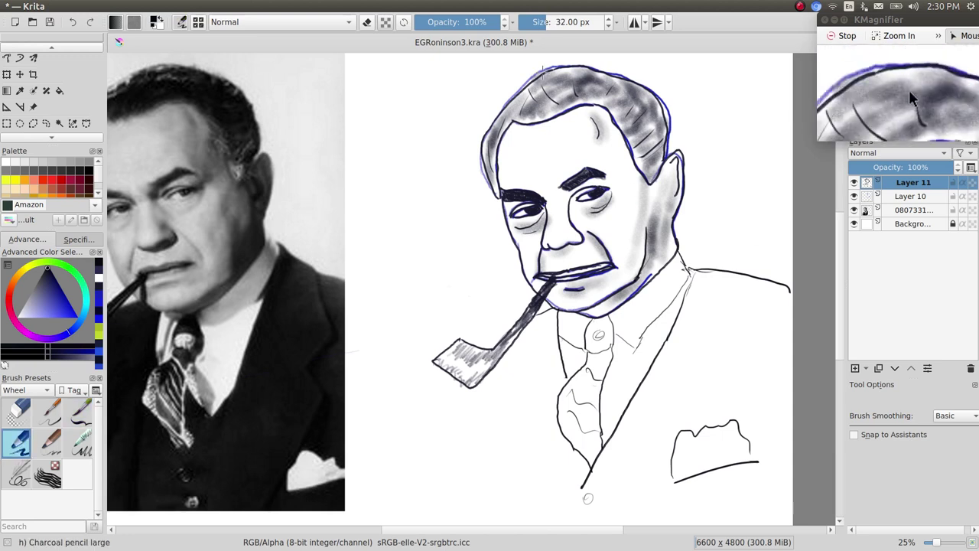
left_click(569, 21)
left_click_drag(712, 312, 673, 367)
left_click_drag(715, 287, 684, 364)
mouse_move(743, 299)
left_mouse_down()
mouse_move(761, 336)
mouse_move(669, 415)
left_mouse_up()
left_click_drag(698, 348, 639, 464)
mouse_move(710, 387)
left_mouse_down()
mouse_move(635, 478)
mouse_move(667, 482)
mouse_move(717, 386)
left_mouse_up()
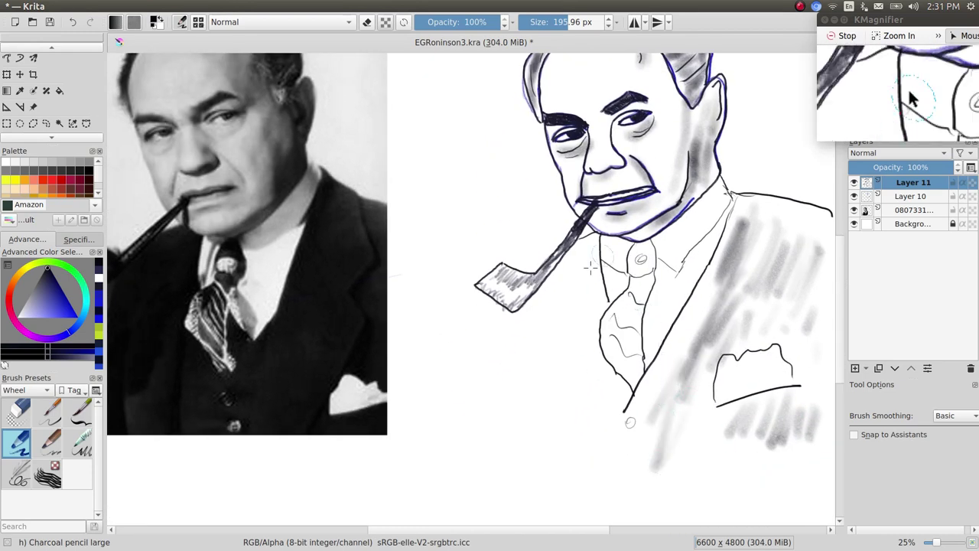
- Shade the jacket's left side below the pipe and hide the Layer 10 sketch outlines
left_click_drag(559, 288, 536, 356)
mouse_move(593, 306)
left_mouse_down()
mouse_move(566, 394)
mouse_move(581, 459)
left_mouse_up()
mouse_move(531, 352)
left_mouse_down()
mouse_move(509, 402)
mouse_move(427, 473)
left_mouse_up()
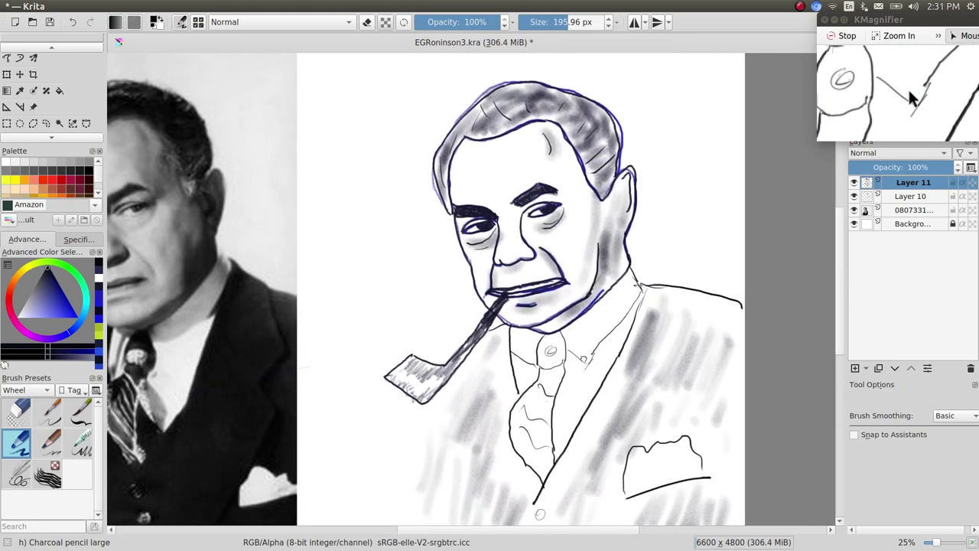
left_click_drag(582, 324, 532, 325)
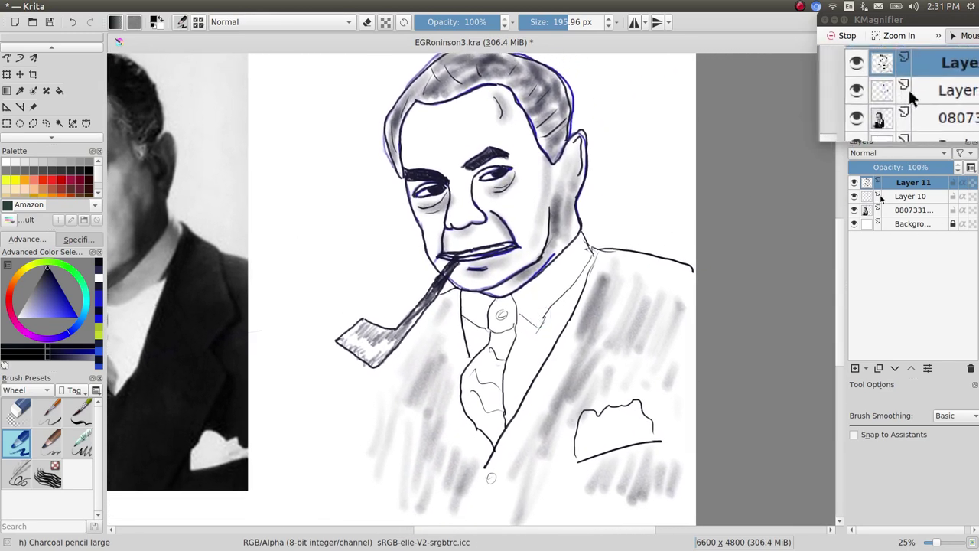
left_click(854, 196)
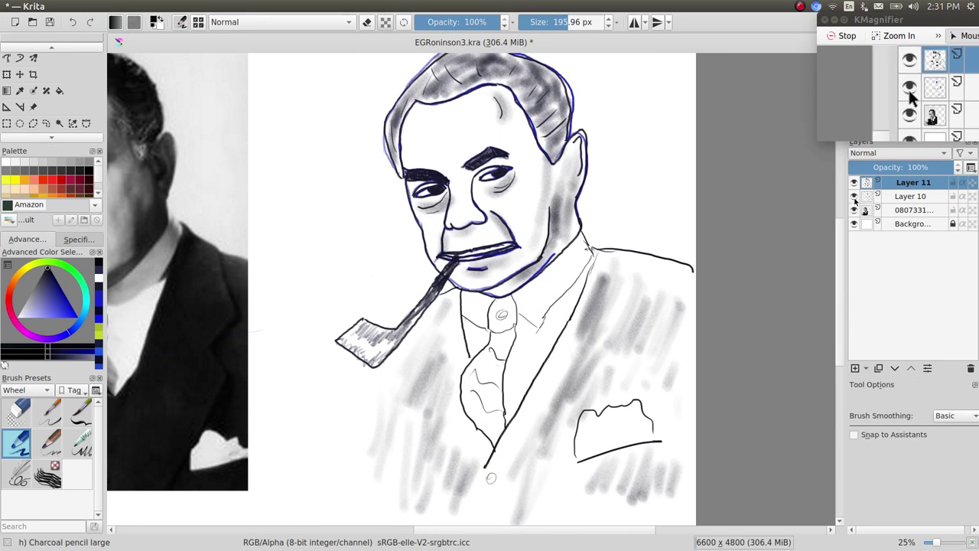
- Hide the reference photo layer and erase the doubled lip stroke with Eraser Circle
left_click(854, 210)
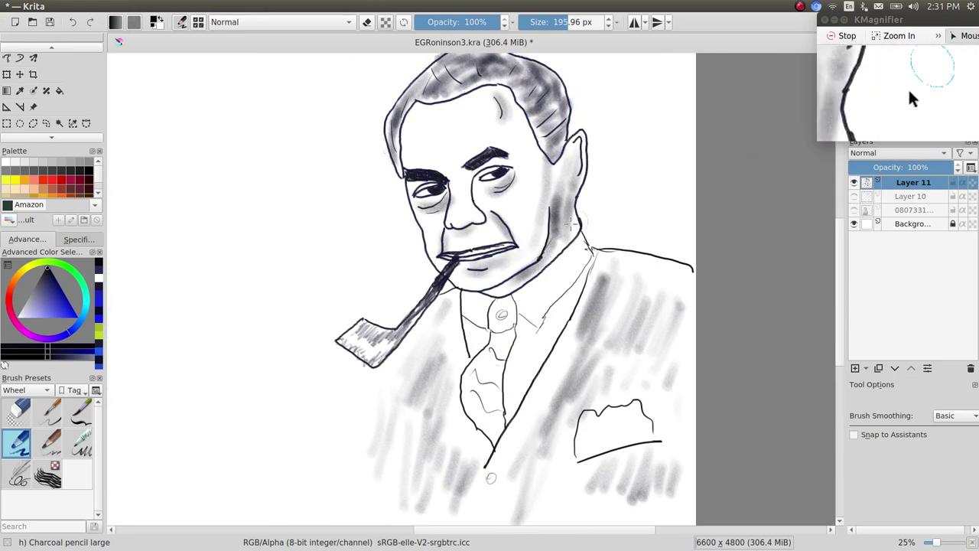
scroll(497, 291, "up", 3)
scroll(520, 283, "up", 2)
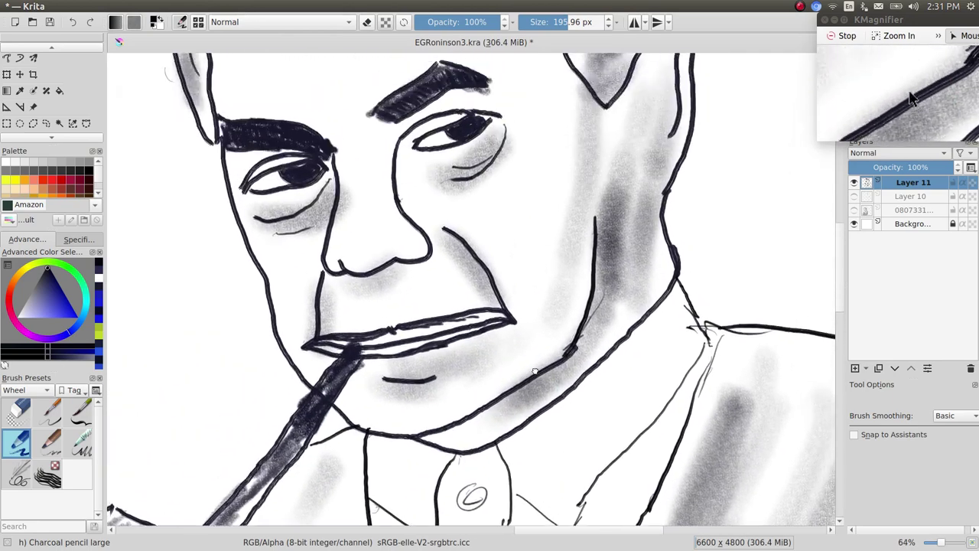
left_click(17, 413)
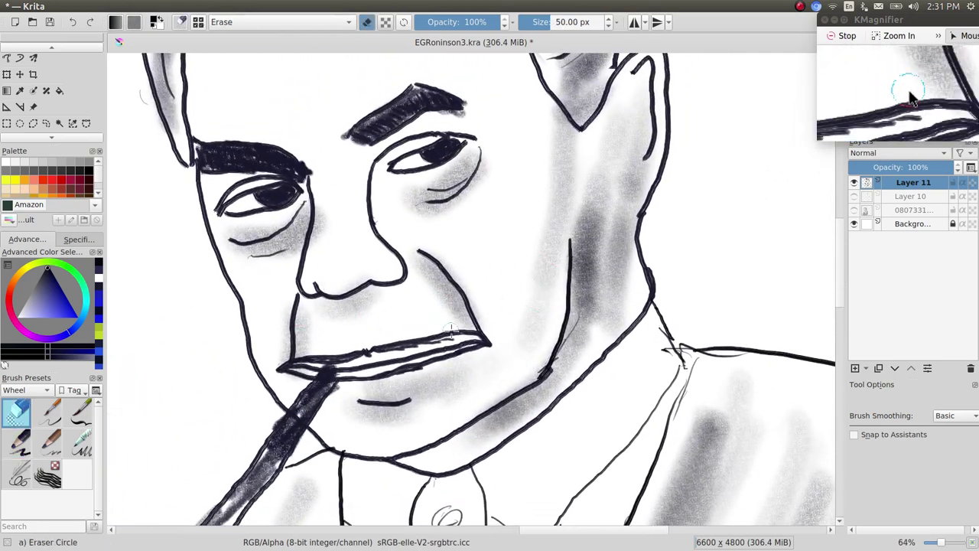
mouse_move(453, 336)
left_mouse_down()
mouse_move(361, 359)
mouse_move(416, 354)
mouse_move(394, 351)
mouse_move(432, 369)
left_mouse_up()
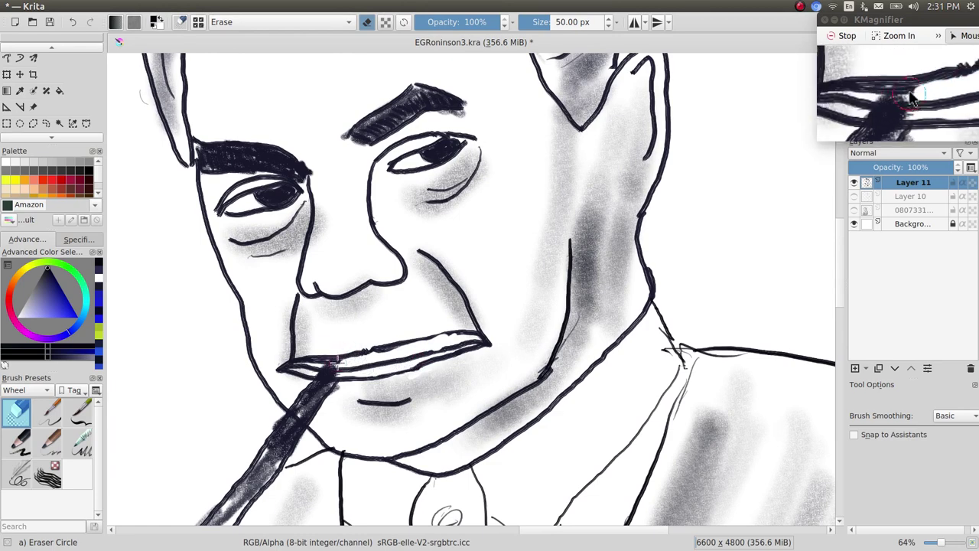
left_click(78, 413)
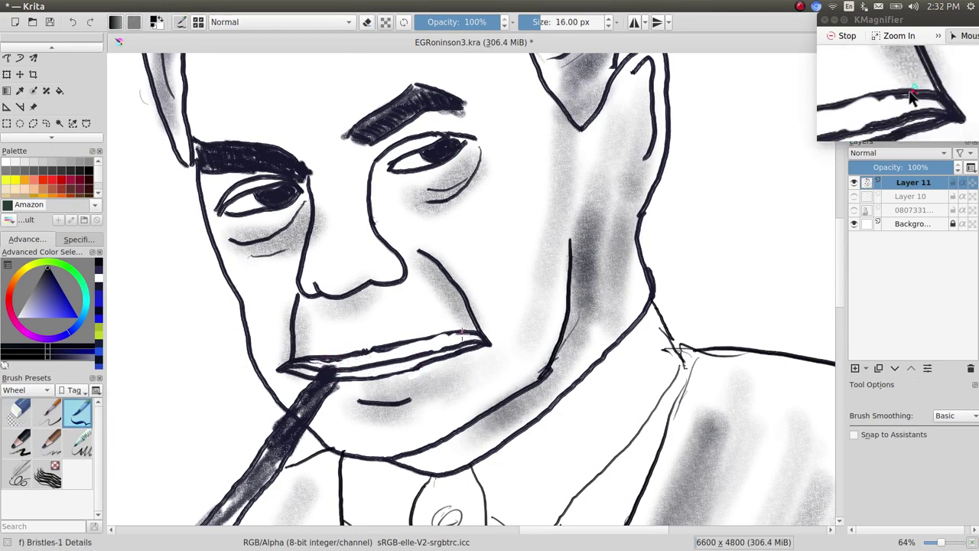
- Redraw the upper lip line darker, then undo the last stroke
left_click_drag(458, 335, 398, 346)
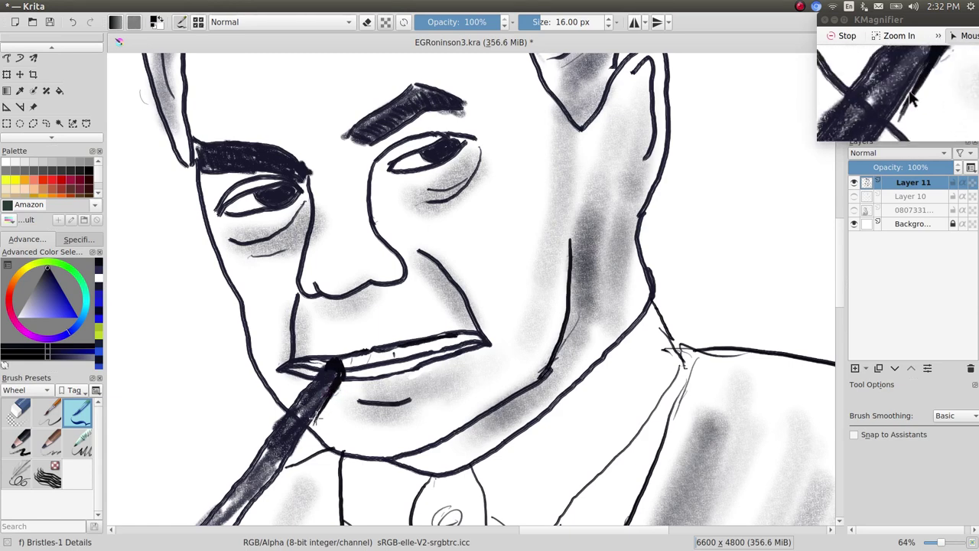
left_click_drag(302, 436, 426, 231)
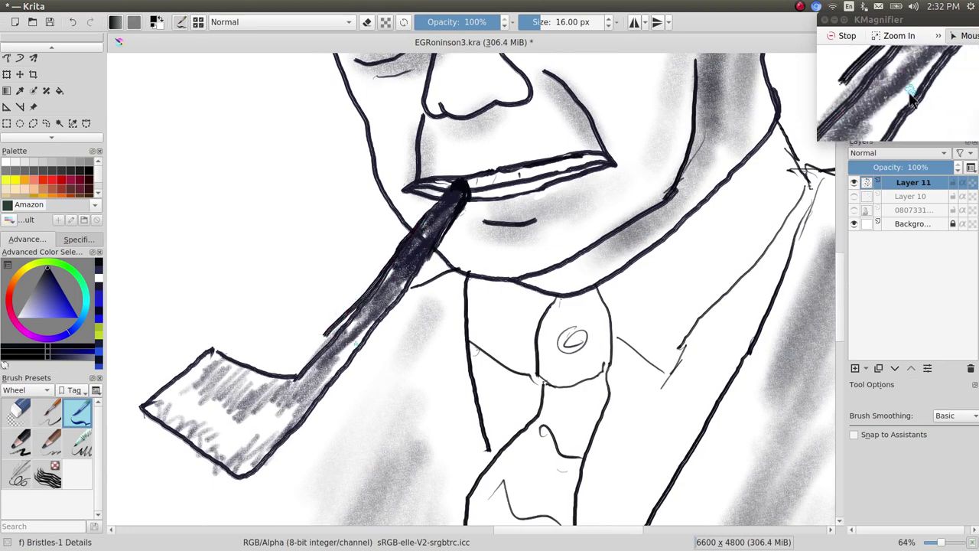
key("ctrl+z")
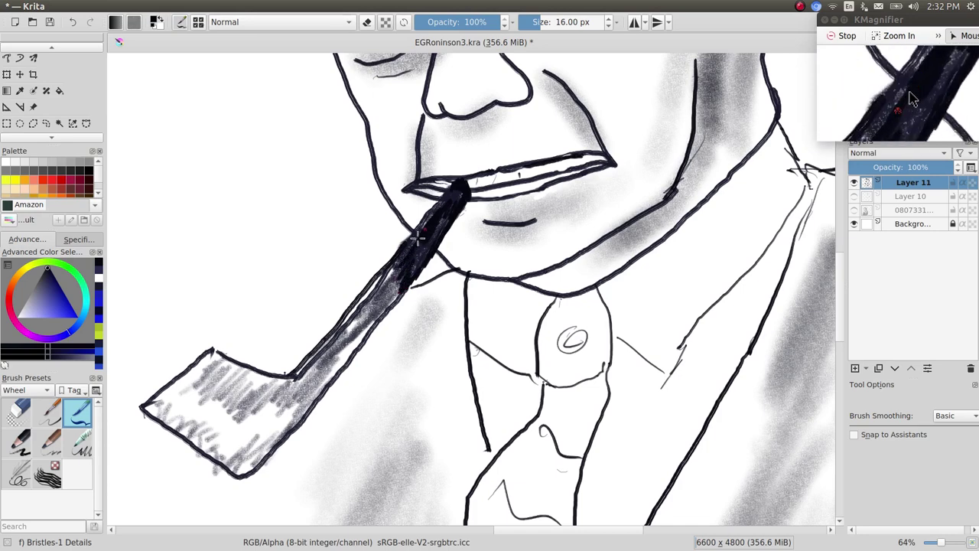
- Darken the pipe stem with heavy Charcoal pencil large shading
key("slash")
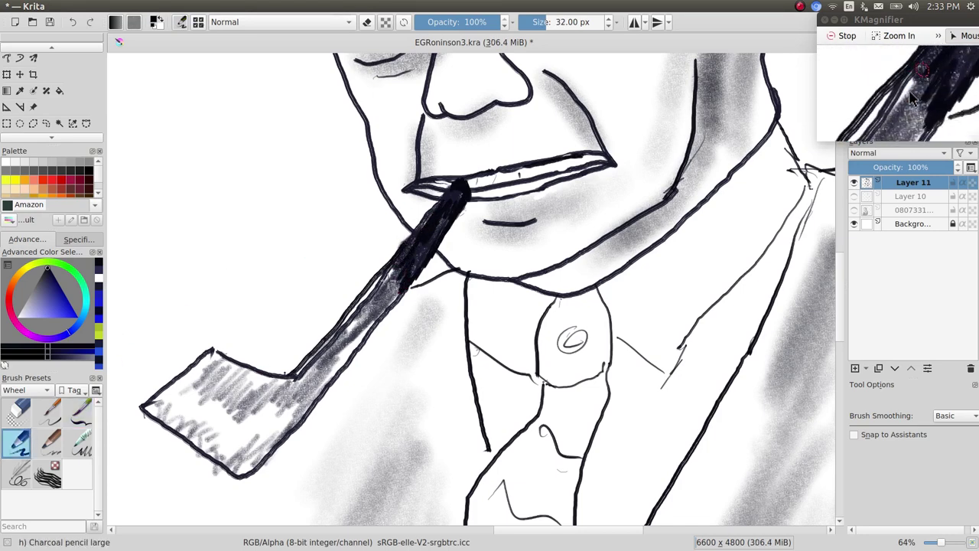
mouse_move(390, 297)
left_mouse_down()
mouse_move(352, 344)
mouse_move(356, 329)
left_mouse_up()
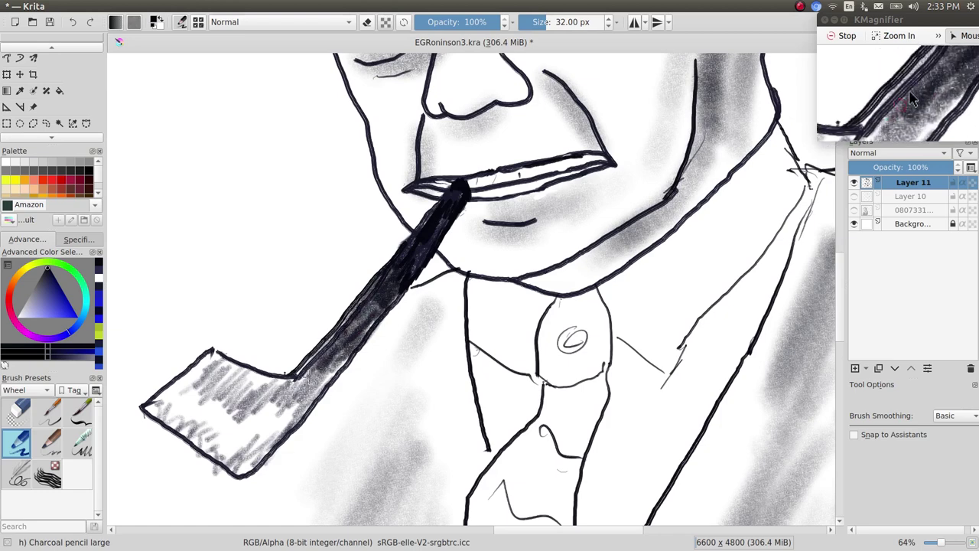
left_click_drag(372, 302, 317, 386)
- Add dark charcoal edges and shading to the pipe bowl's upper-left and lower sides
left_click_drag(153, 411, 217, 356)
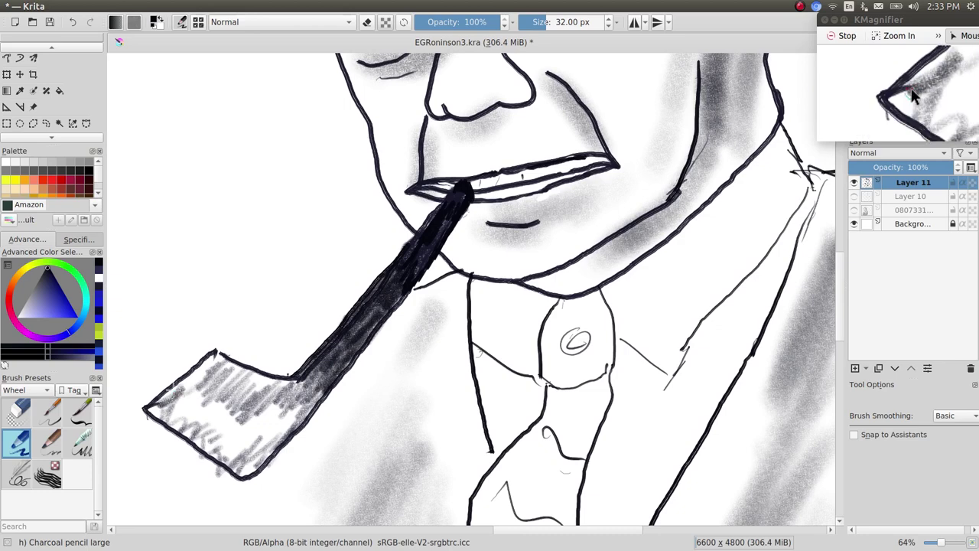
key("ctrl+z")
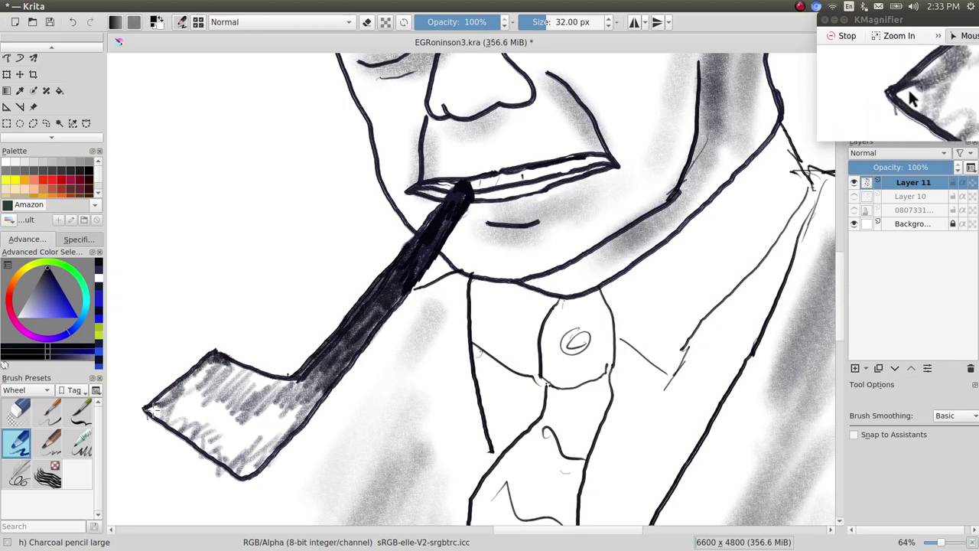
left_click_drag(149, 410, 193, 381)
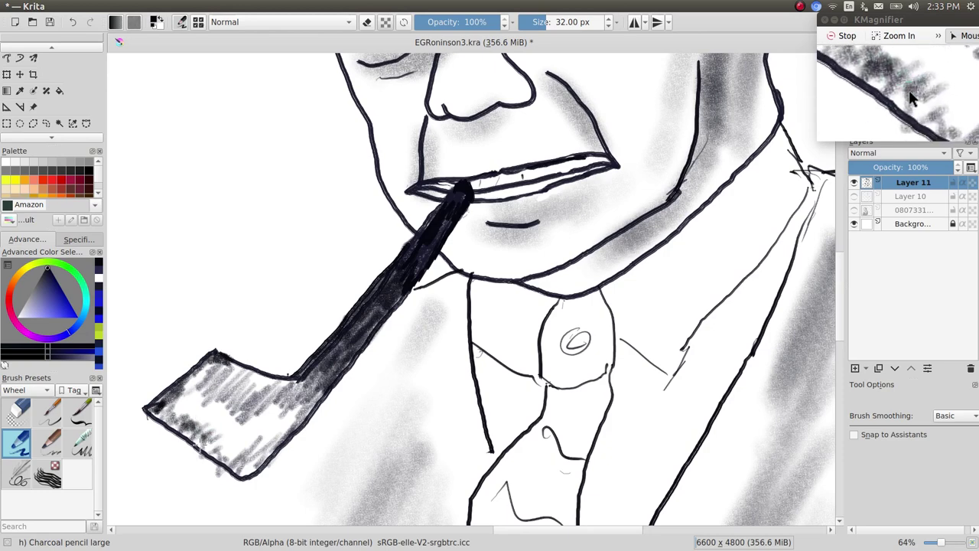
mouse_move(218, 444)
left_mouse_down()
mouse_move(226, 462)
mouse_move(266, 478)
left_mouse_up()
mouse_move(162, 411)
left_mouse_down()
mouse_move(196, 424)
mouse_move(248, 469)
mouse_move(268, 469)
mouse_move(274, 427)
left_mouse_up()
scroll(429, 229, "down", 2)
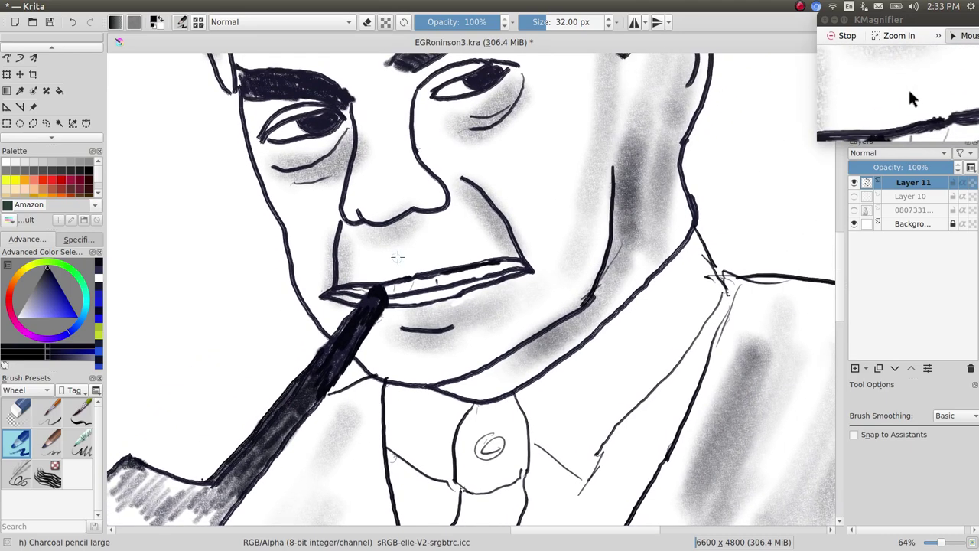
scroll(481, 153, "down", 3)
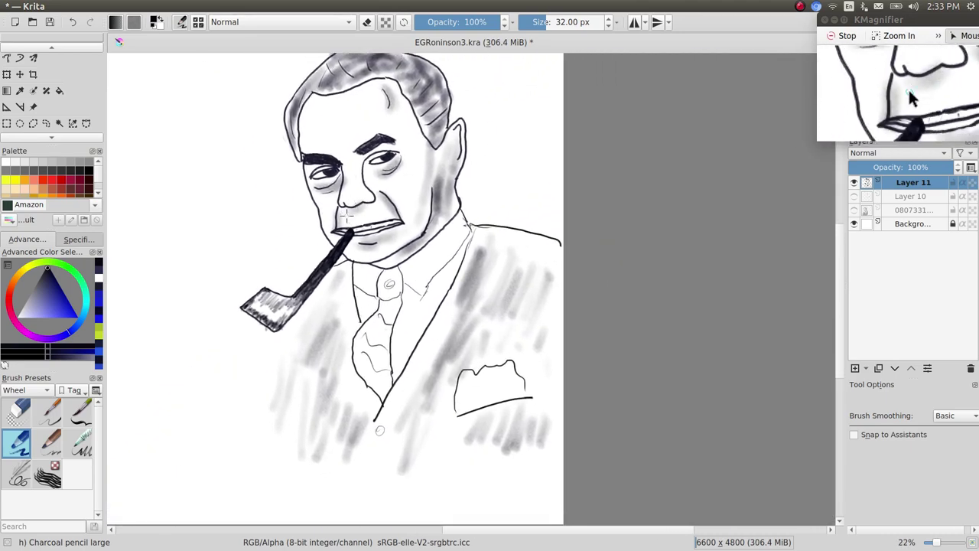
scroll(499, 166, "down", 1)
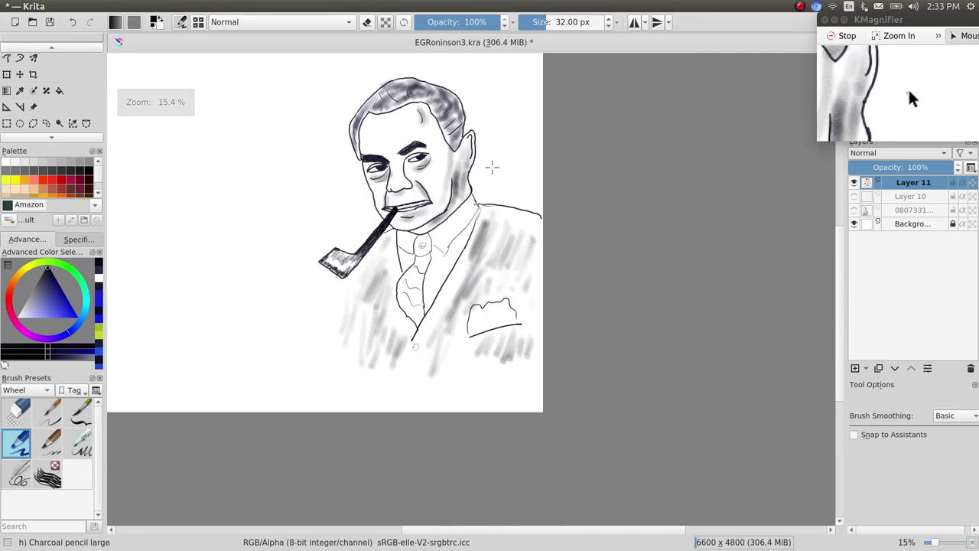